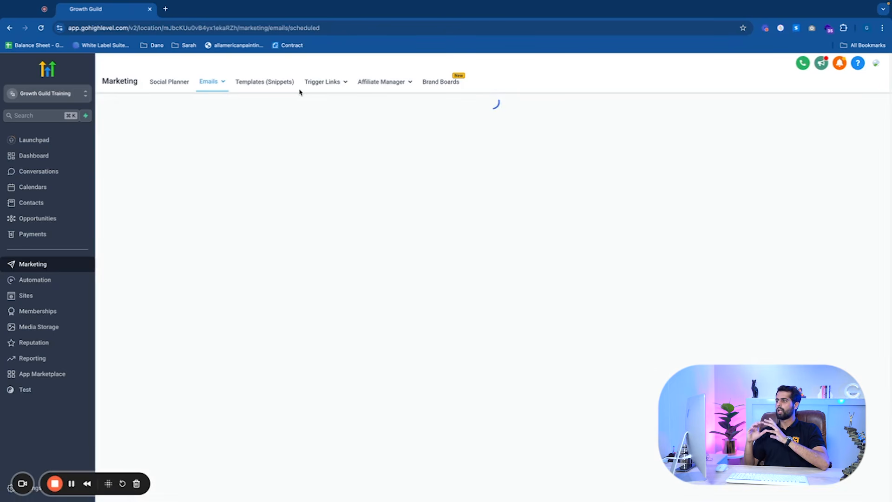
Open the message templates (snippets) list and start adding a new text template snippet
click(260, 85)
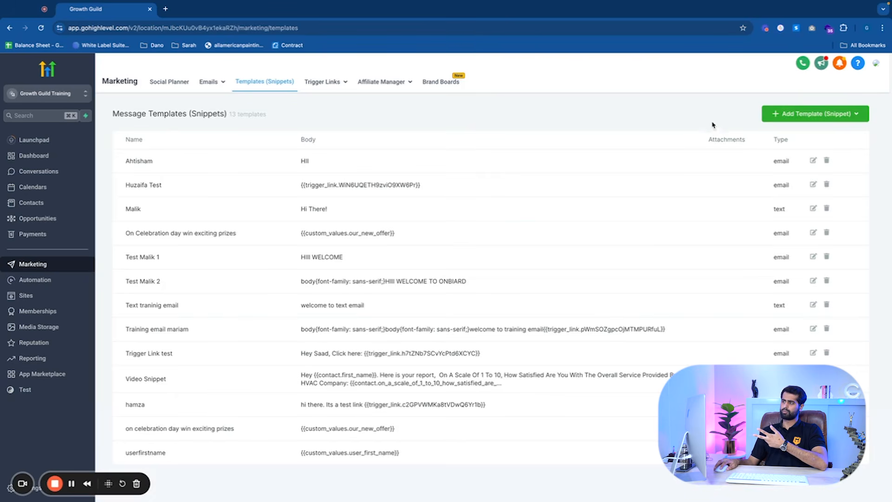
click(800, 118)
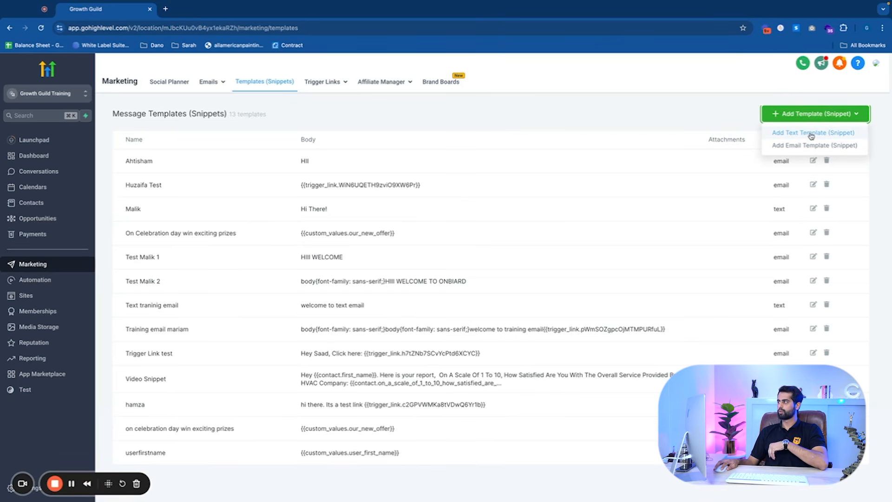
click(810, 133)
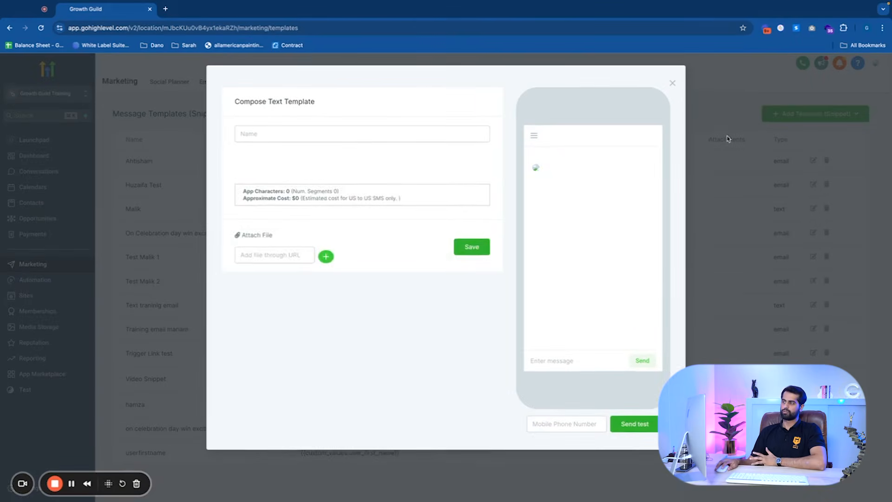
Name the text template Video Test and write the message 'Hey This is a test!' followed by a new line
click(360, 136)
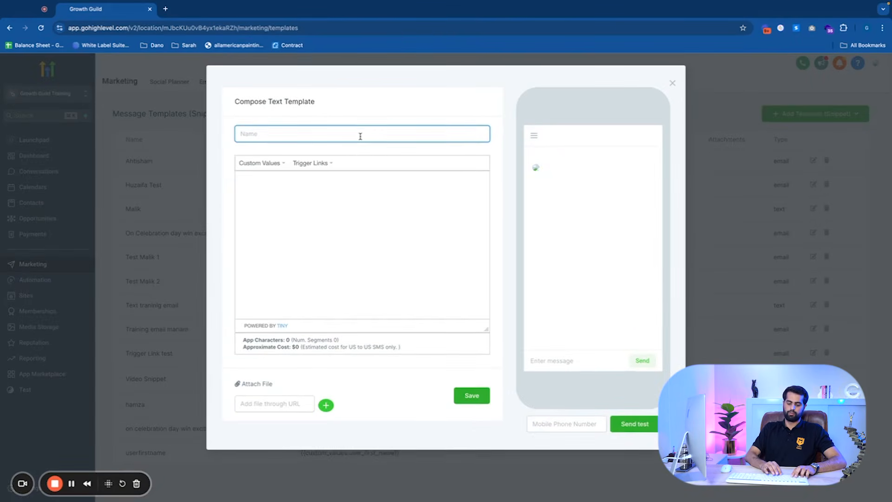
text(Video Test)
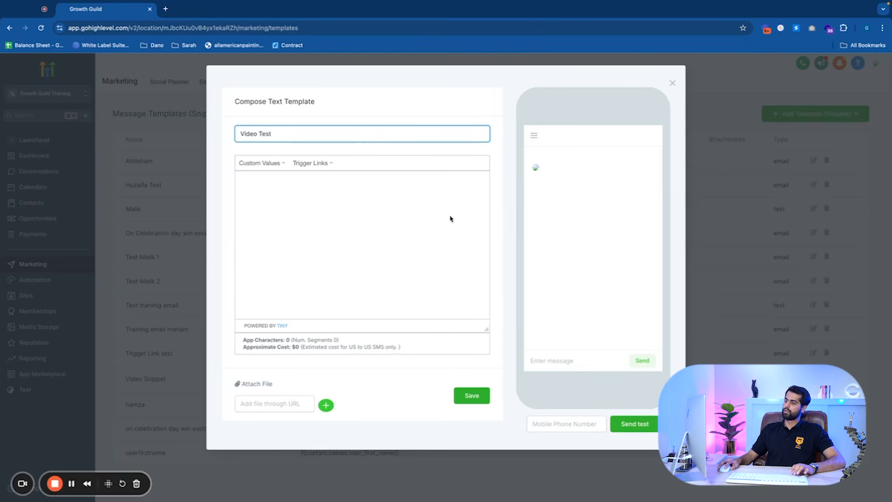
click(362, 224)
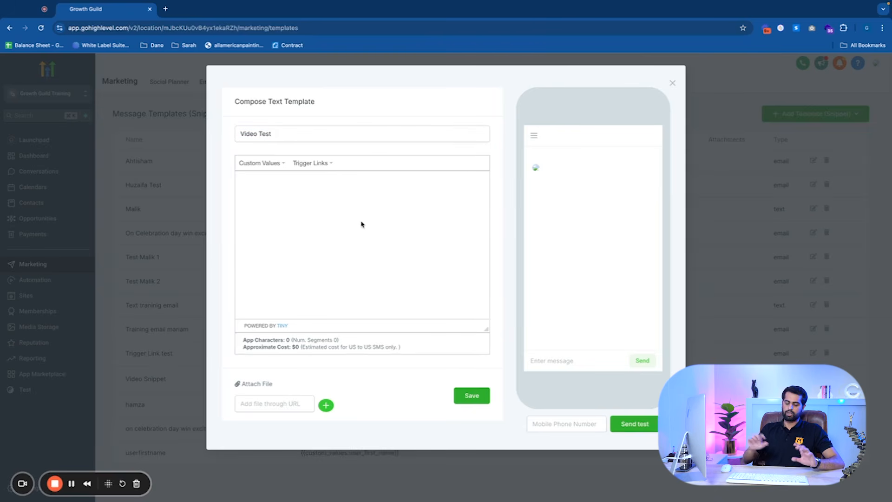
text(Hey This i)
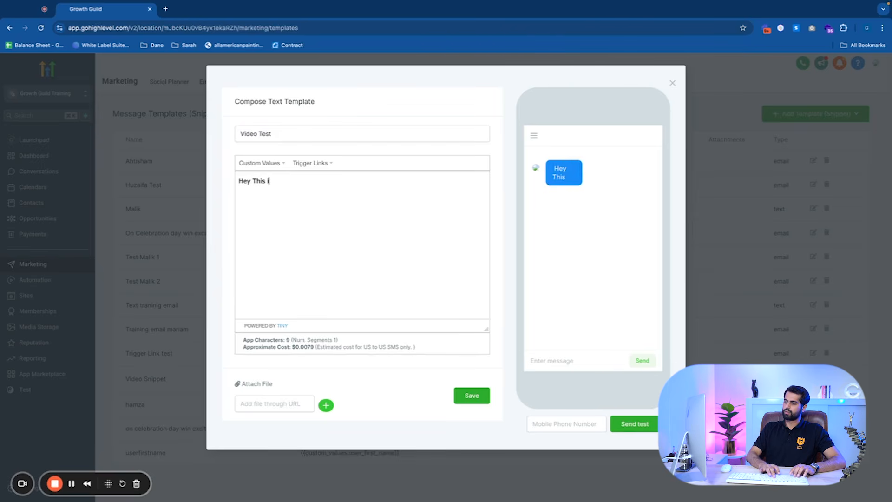
text(s a test!)
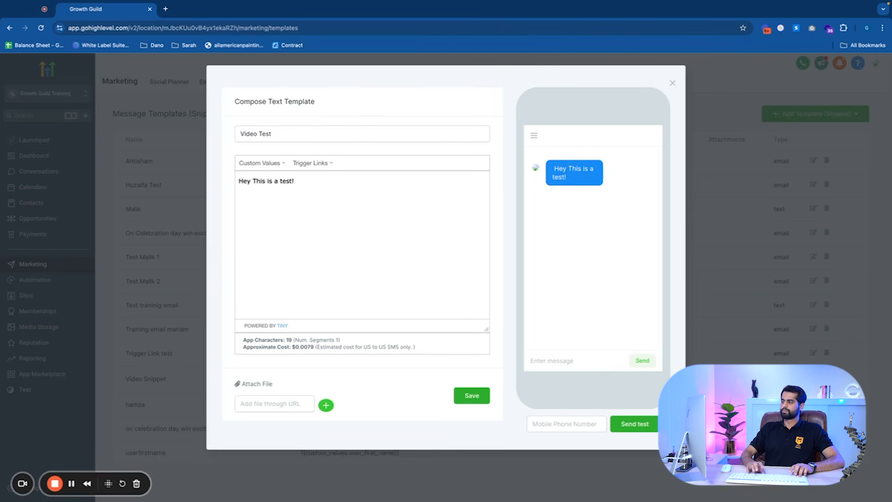
key(Return)
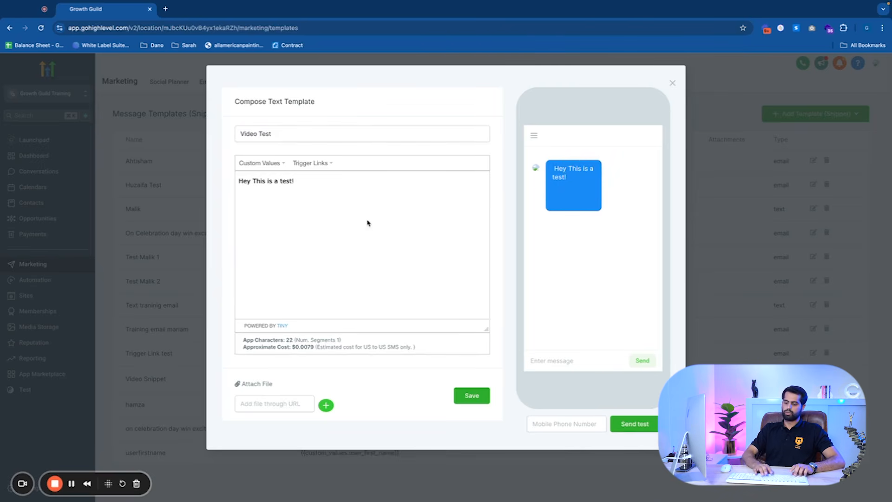
Edit the message to read 'Hey This is a test,' with 'from Saad!' on the next line
key(BackSpace)
text(From Saad!)
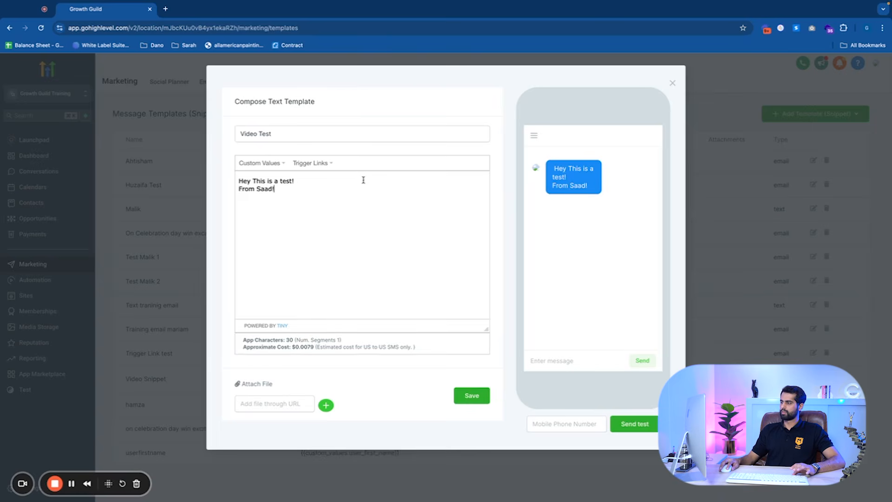
key(BackSpace)
text(,)
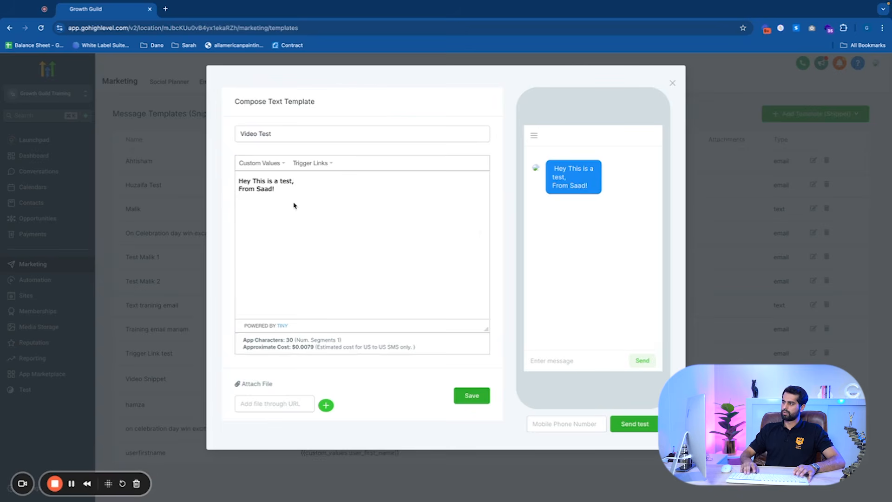
click(241, 188)
key(BackSpace)
text(f)
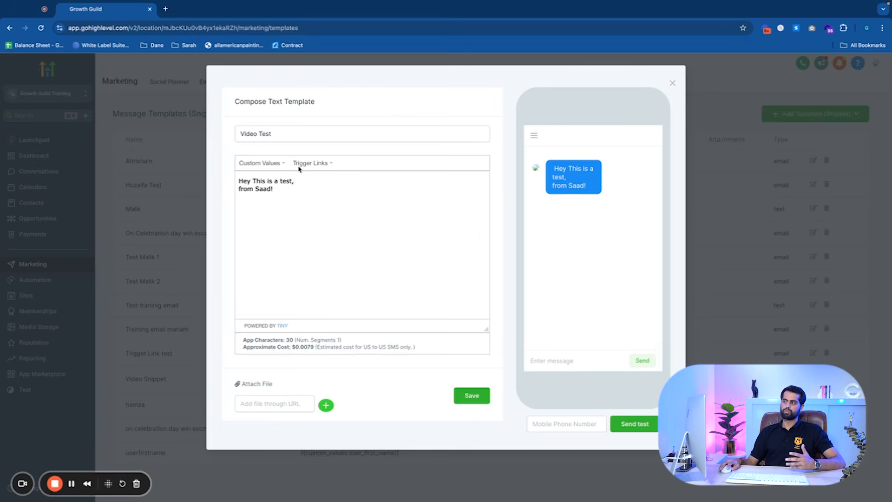
Insert the contact name custom value at the start of the message, followed by a comma
click(269, 271)
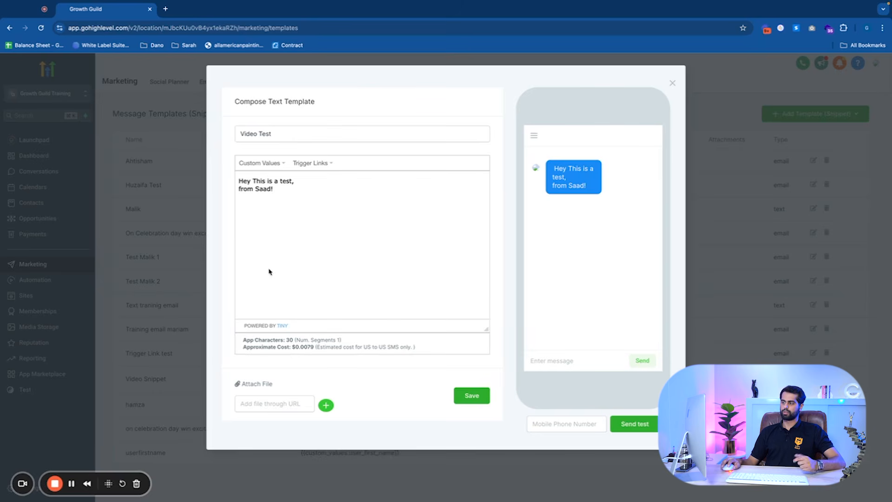
key(Return)
key(Return)
click(246, 168)
mouse_move(275, 175)
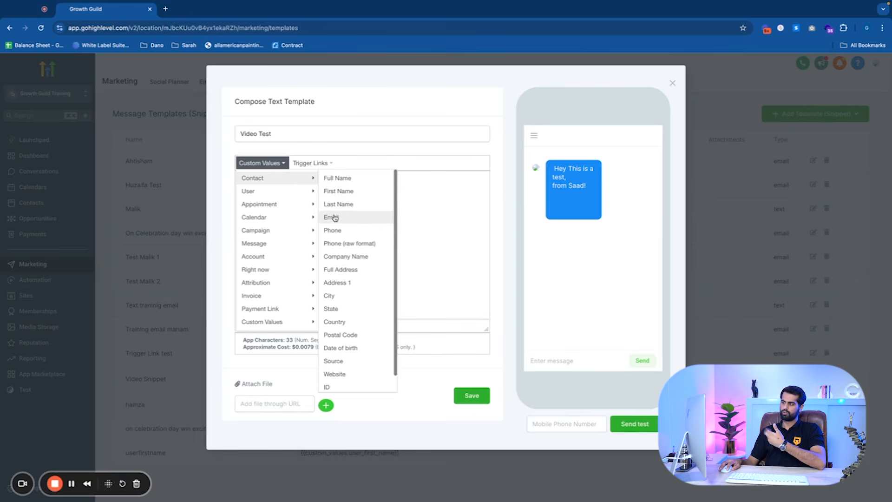
scroll(348, 256, down, 1)
mouse_move(370, 388)
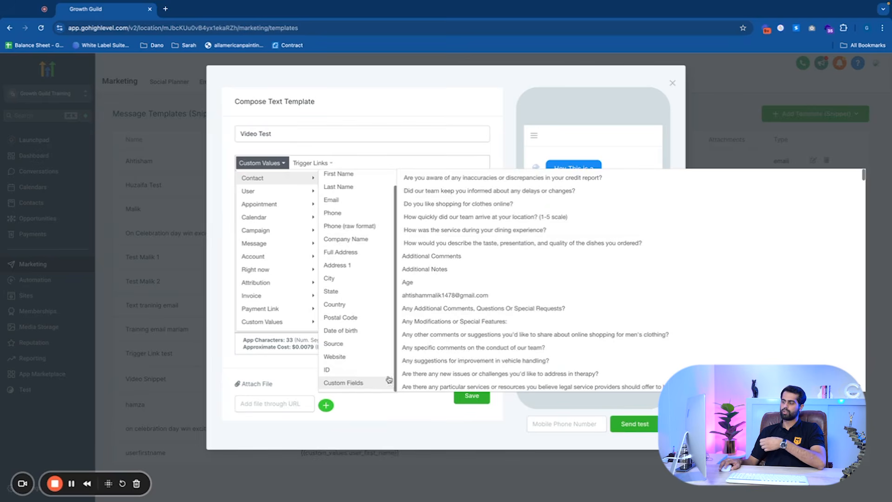
scroll(445, 322, down, 2)
scroll(445, 322, up, 2)
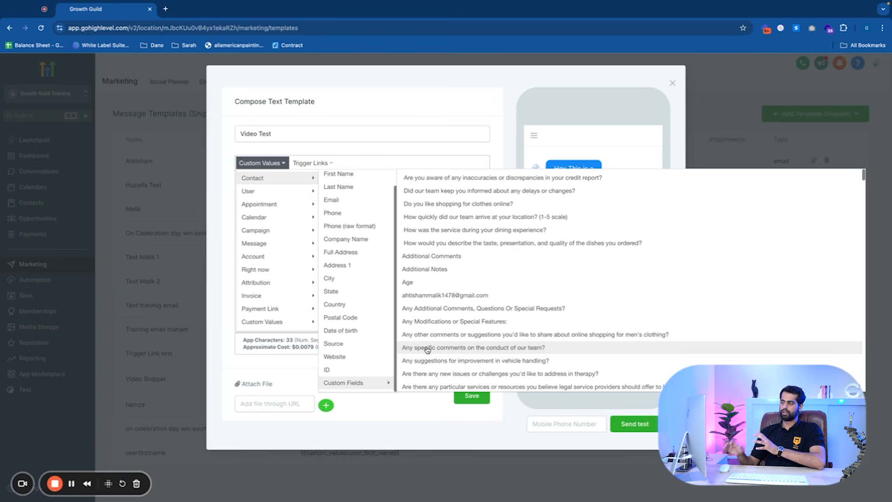
scroll(339, 303, up, 1)
click(358, 175)
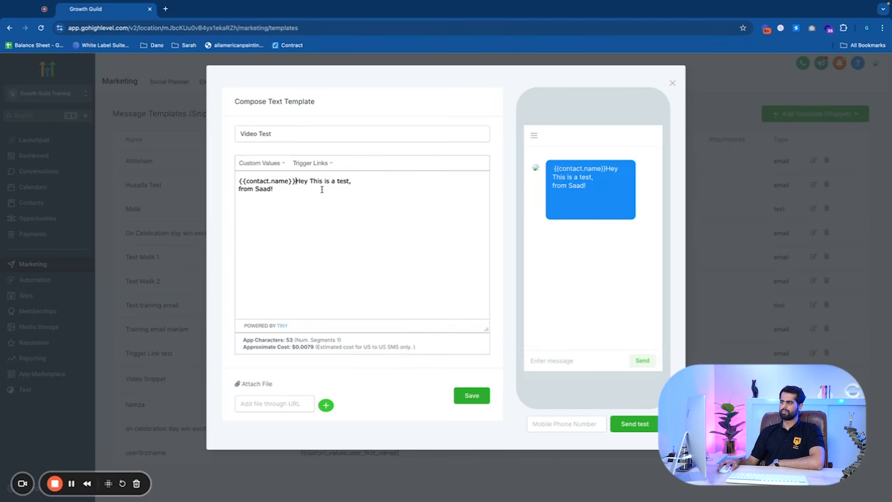
text(,)
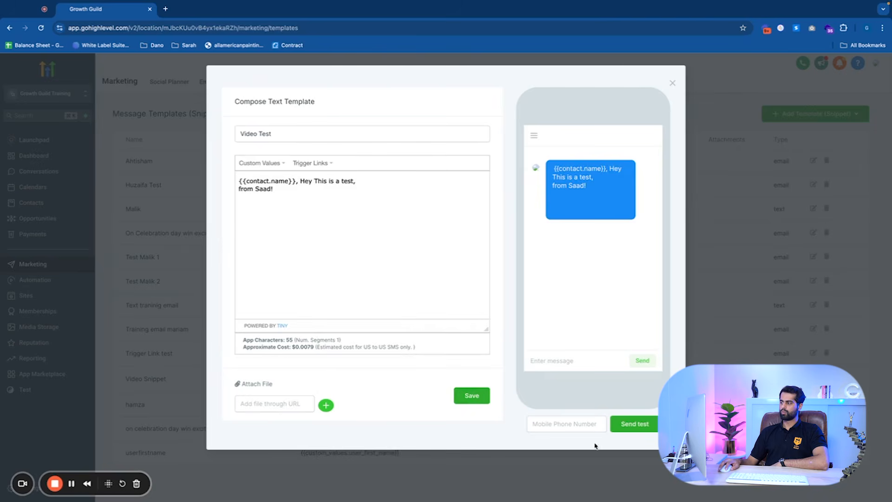
Save the Video Test text template
click(585, 421)
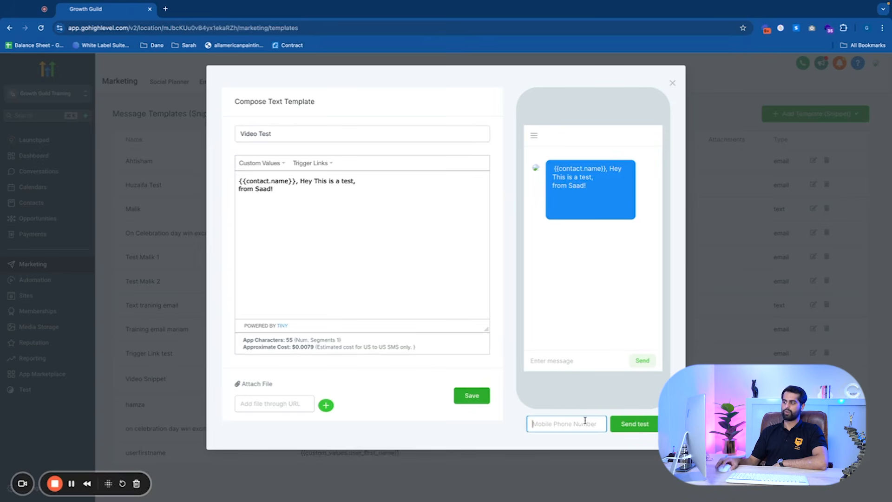
click(471, 396)
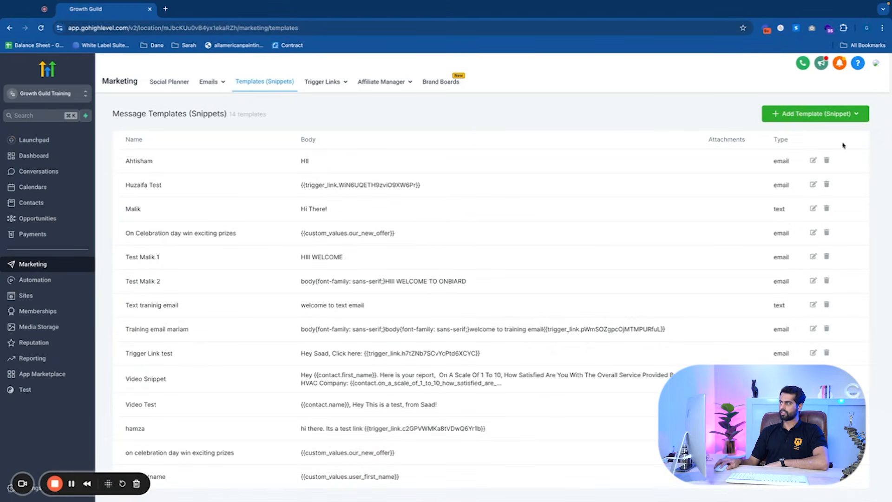
Add a new email template snippet named Video Test with the subject 'This is a Test By Saad!'
click(815, 123)
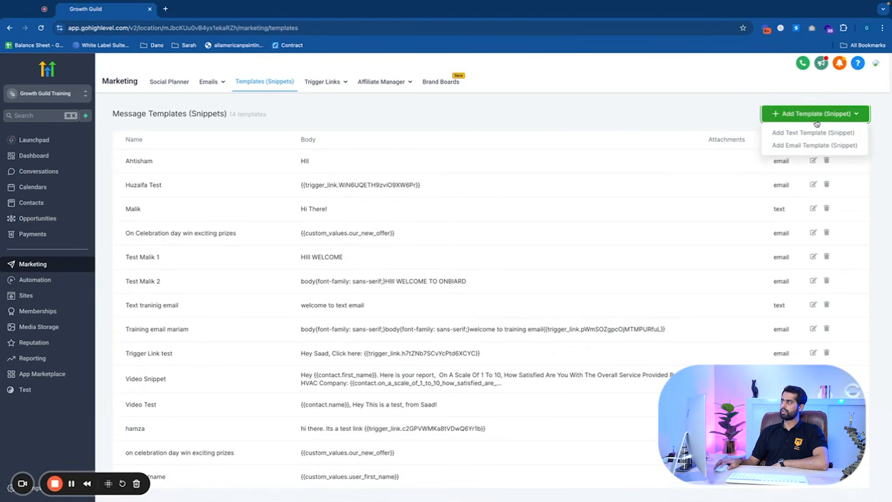
click(821, 146)
click(312, 134)
text(Video Test)
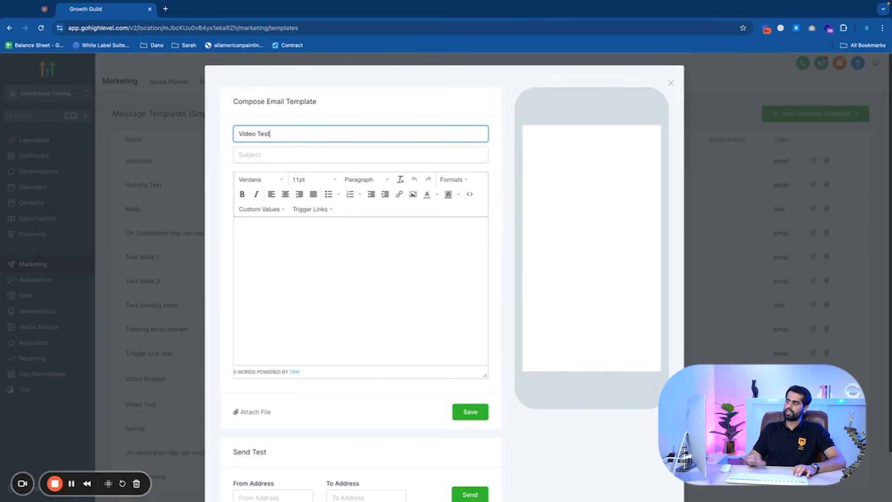
click(257, 153)
text(Thi)
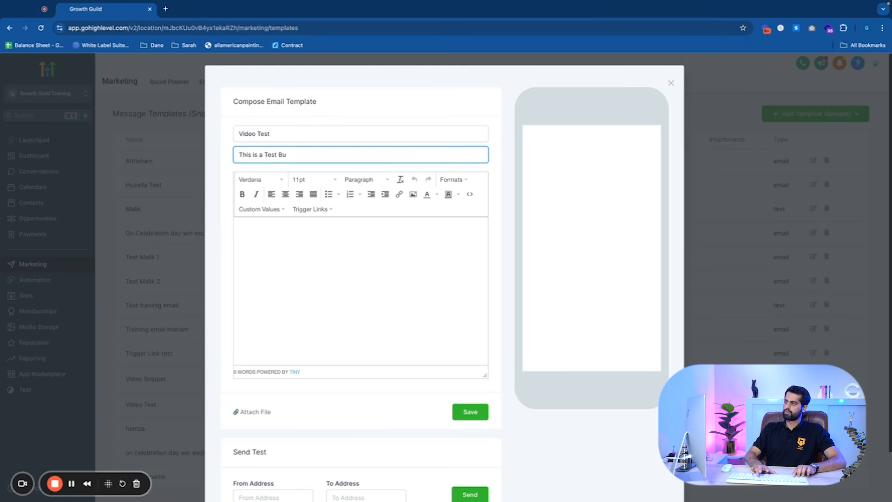
text(s is a Test By Saaad!)
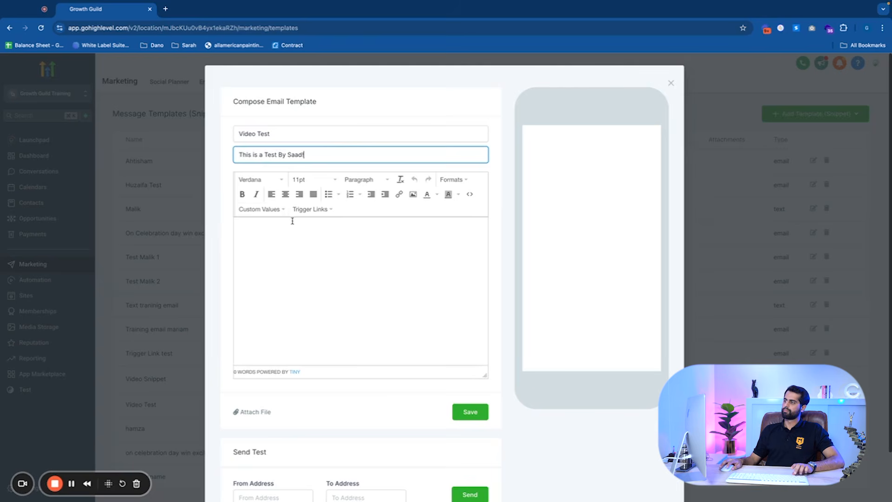
Start the email body with the greeting 'Hey,' followed by a blank line
click(303, 222)
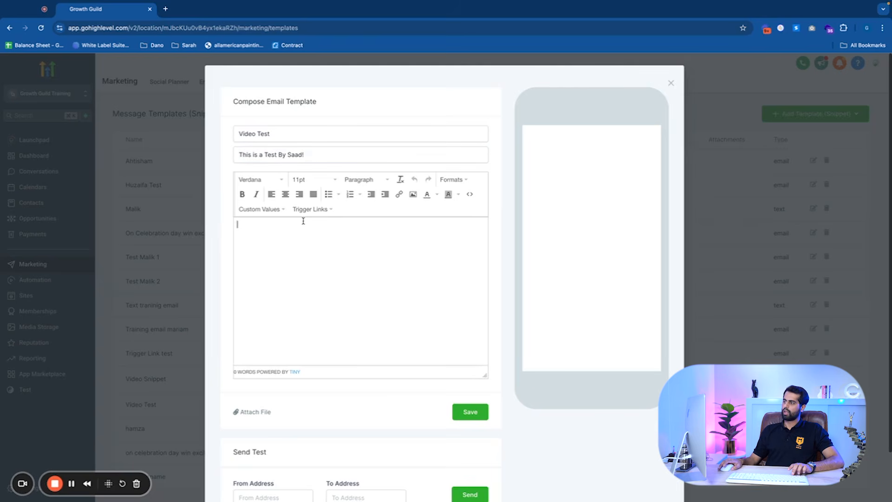
text(Hey,)
key(Return)
key(Return)
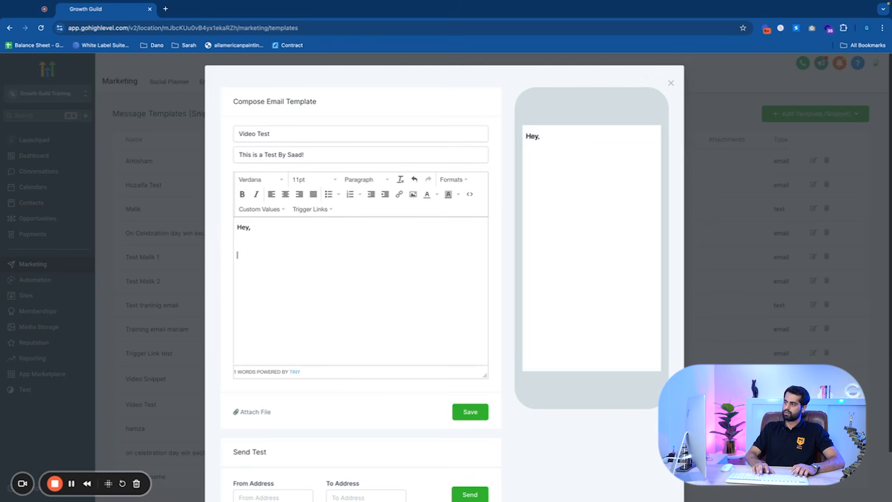
Add the lines 'Glad to connect with you guys!' and 'Thanks!' to the email body
text(Gld)
key(BackSpace)
key(BackSpace)
text(lad )
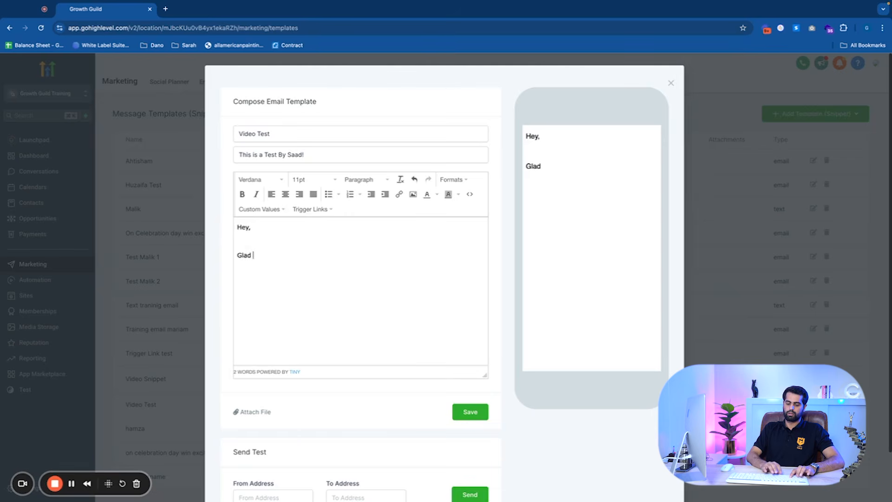
text(to connect wi)
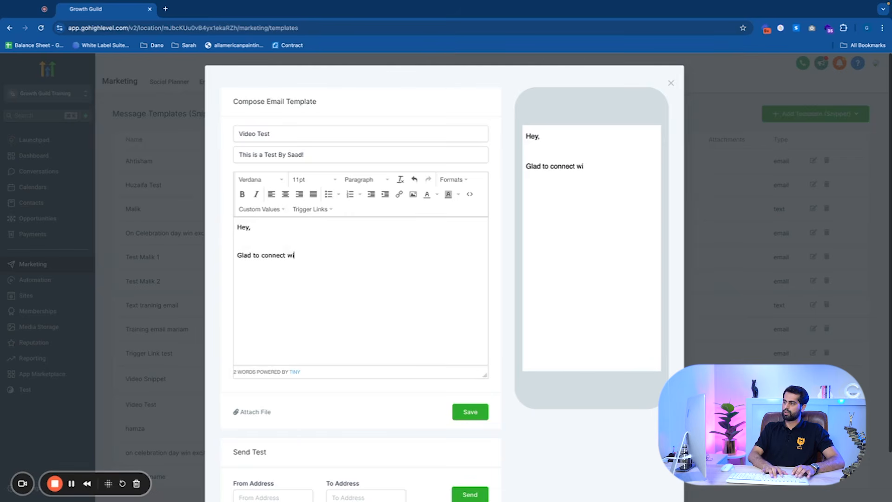
text(th you guys!  )
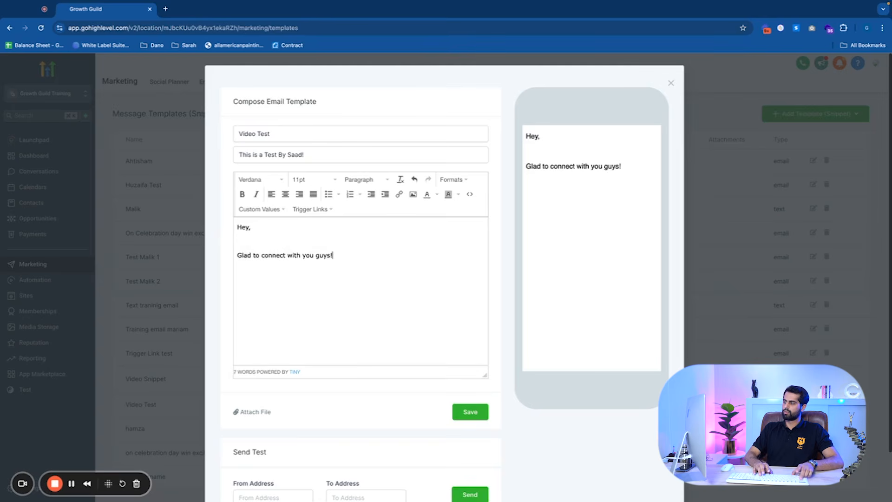
text(Thanks!)
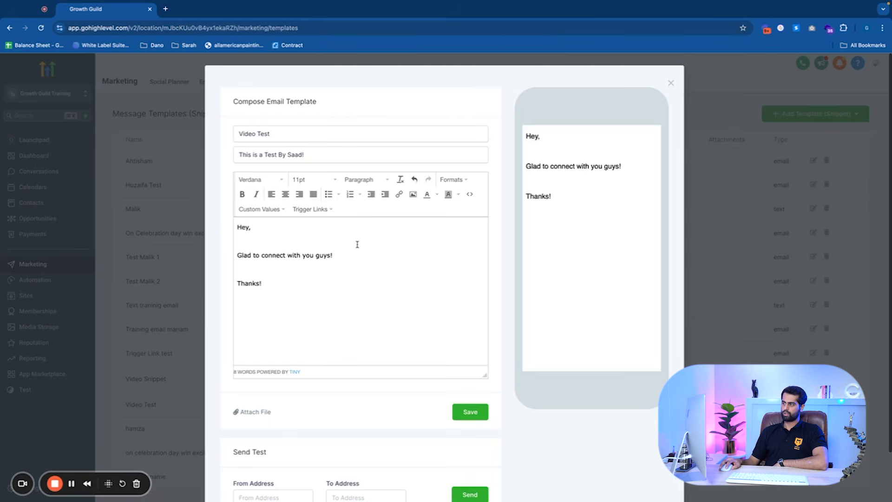
Set the font of the 'Glad to connect with you guys!' line to Arial Black
drag(237, 255, 333, 255)
click(283, 180)
click(267, 221)
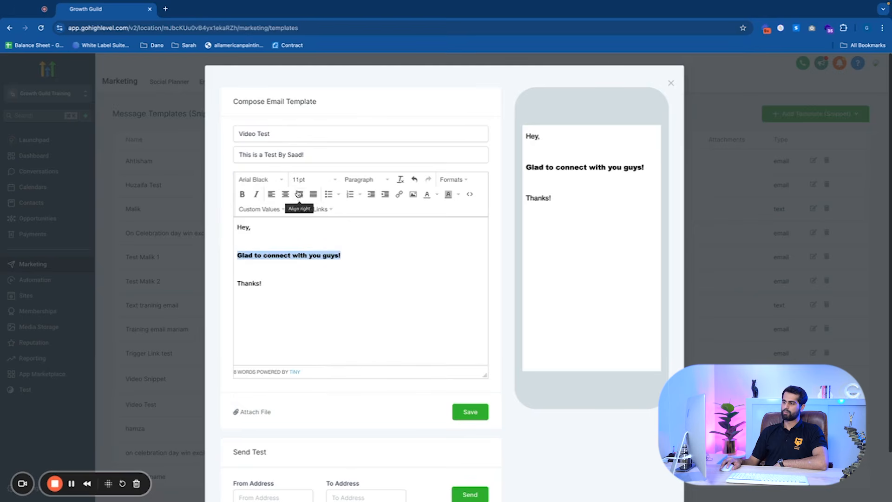
click(308, 180)
click(354, 261)
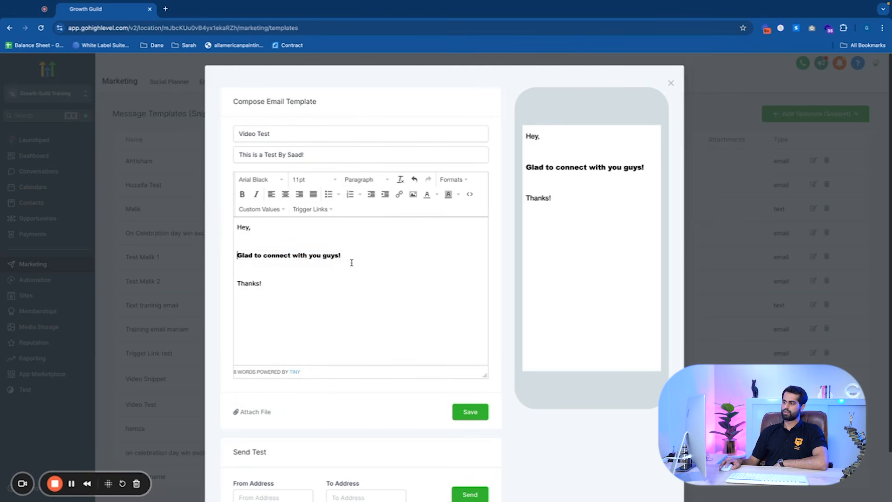
Increase the font size of the 'Glad to connect with you guys!' line
drag(353, 255, 237, 255)
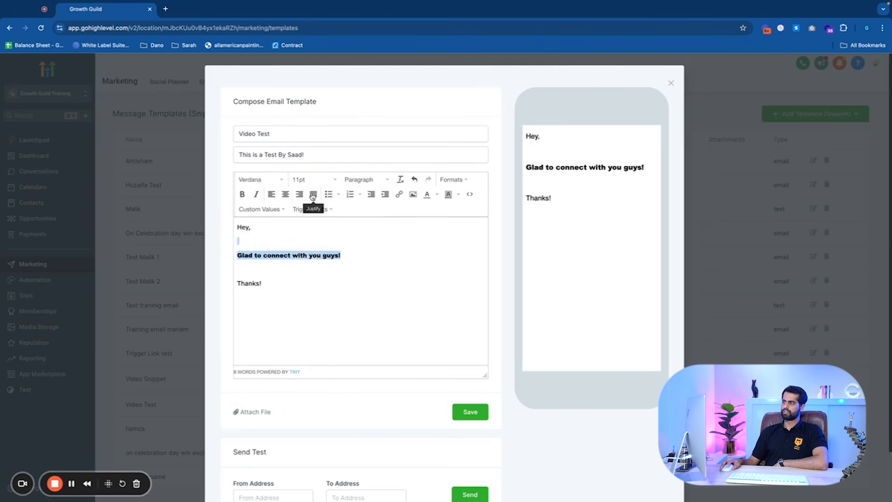
click(316, 181)
click(310, 247)
click(374, 233)
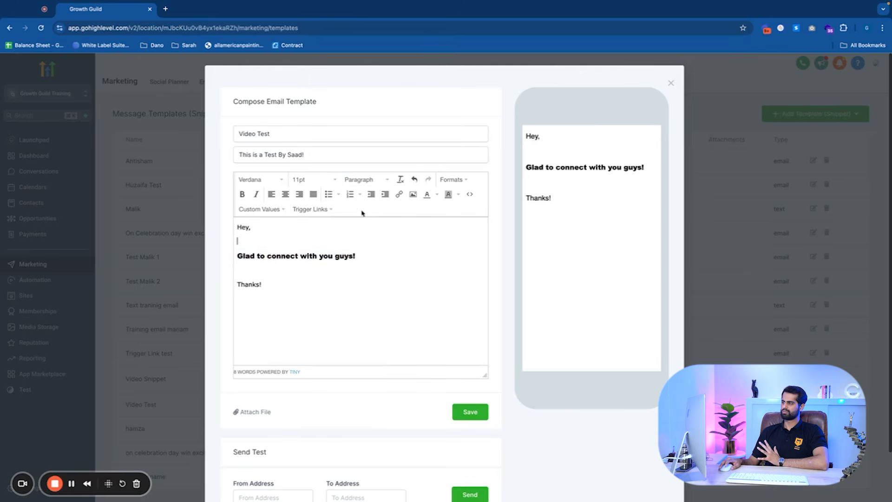
Try the Heading 1 block format on the 'Hey,' greeting, then undo it
click(364, 181)
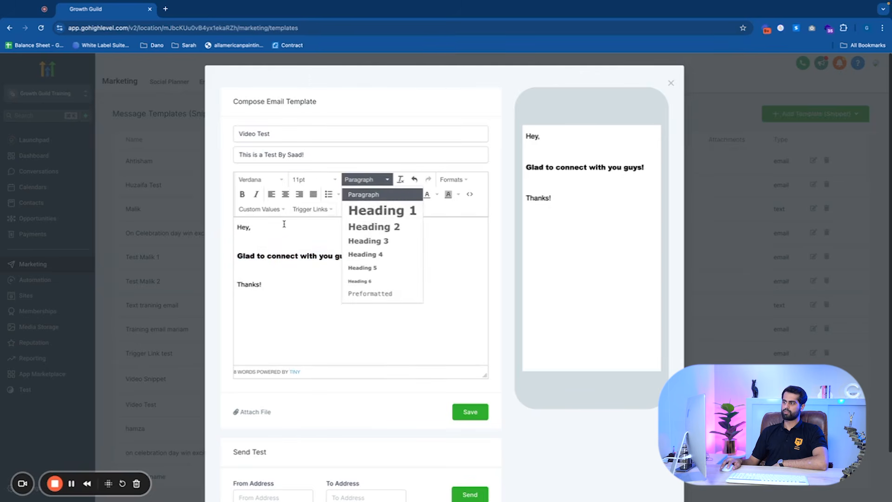
drag(253, 227, 226, 221)
click(370, 180)
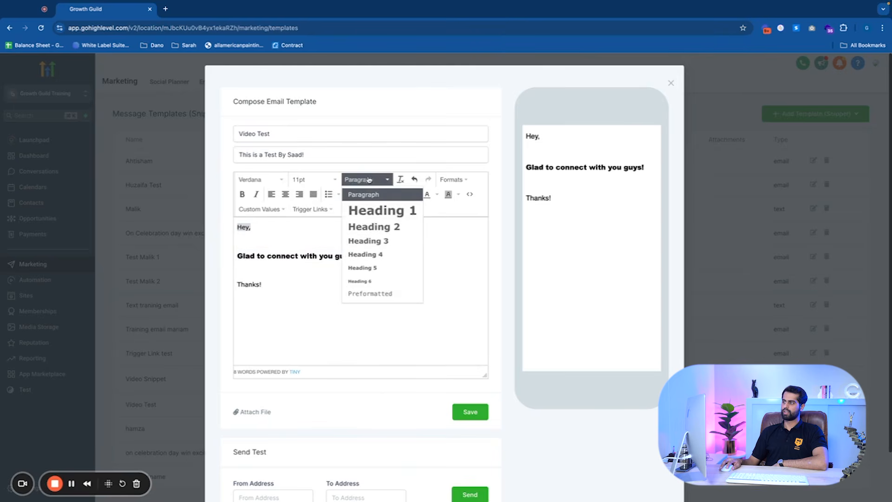
click(371, 209)
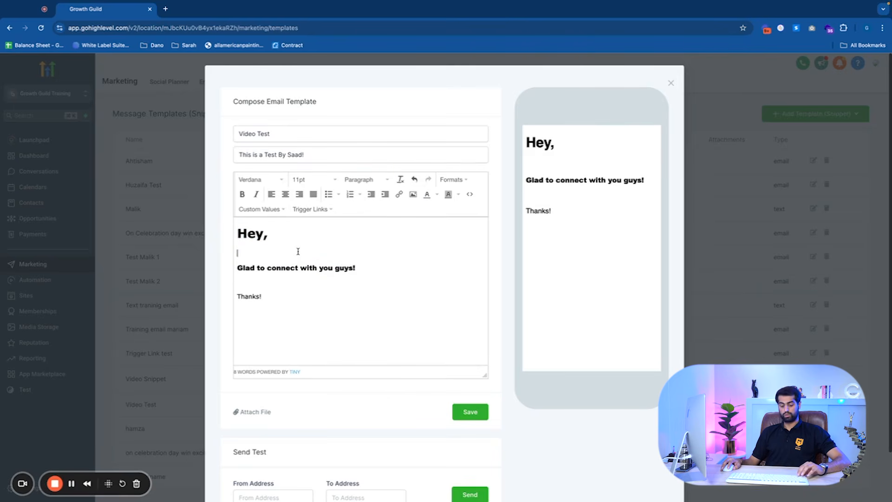
key(super+z)
Remove the blank lines between the greeting, the 'Glad to connect with you guys!' line and 'Thanks!'
click(314, 245)
key(BackSpace)
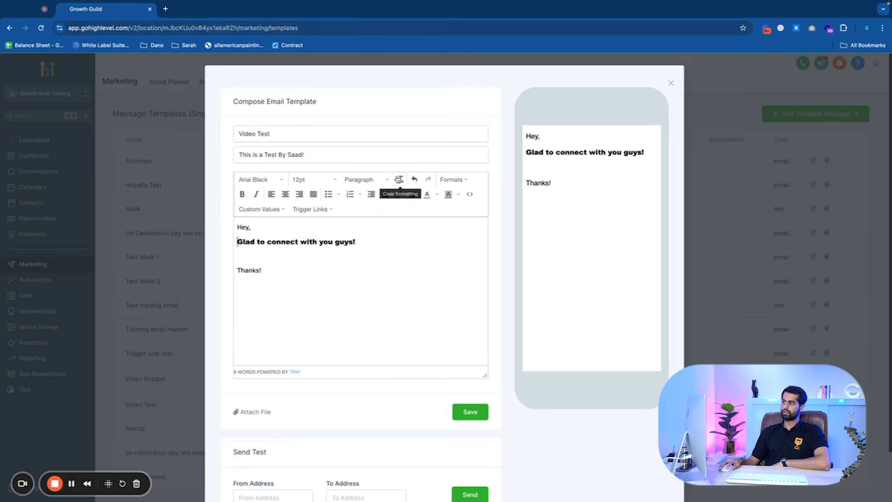
click(242, 256)
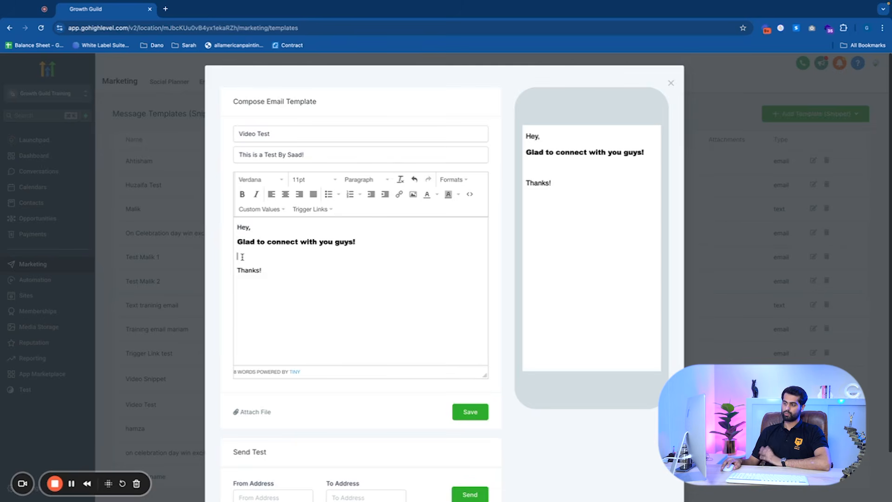
key(BackSpace)
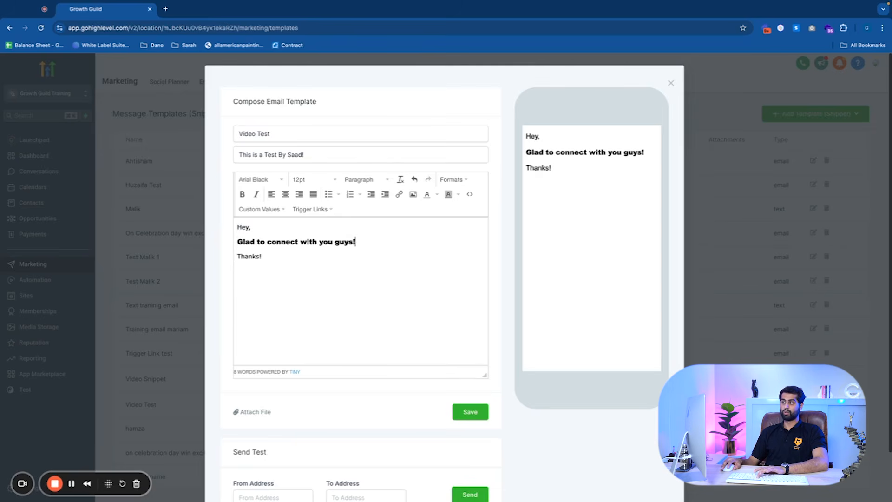
click(415, 179)
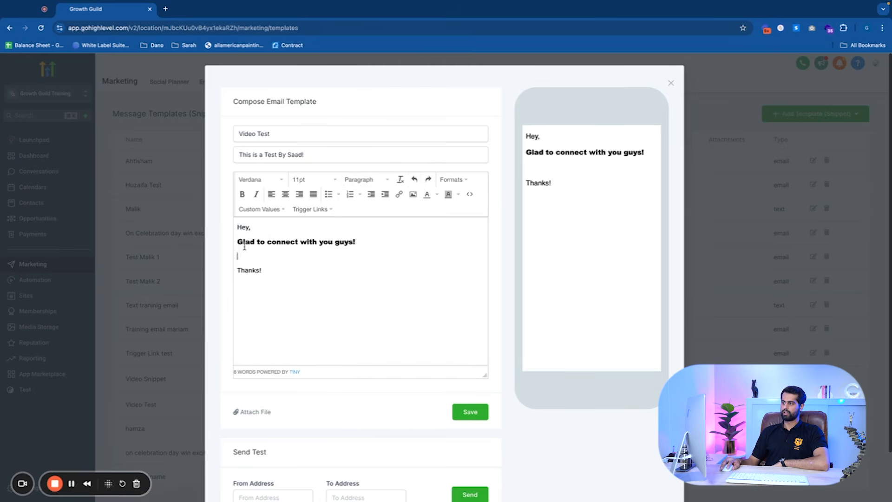
click(429, 179)
click(449, 179)
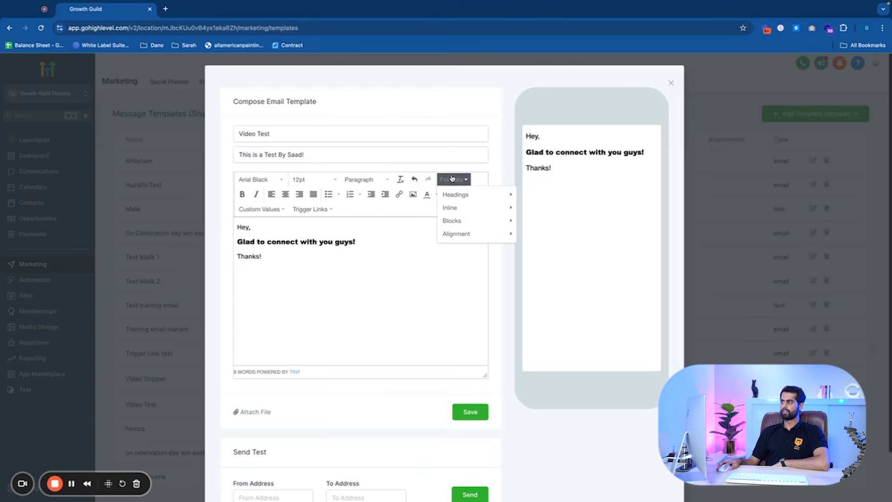
mouse_move(452, 206)
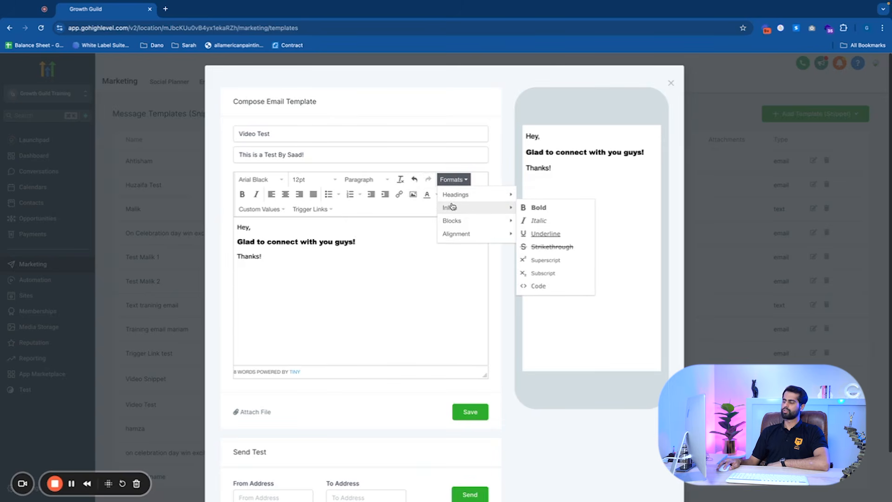
drag(356, 242, 234, 241)
click(453, 179)
mouse_move(495, 204)
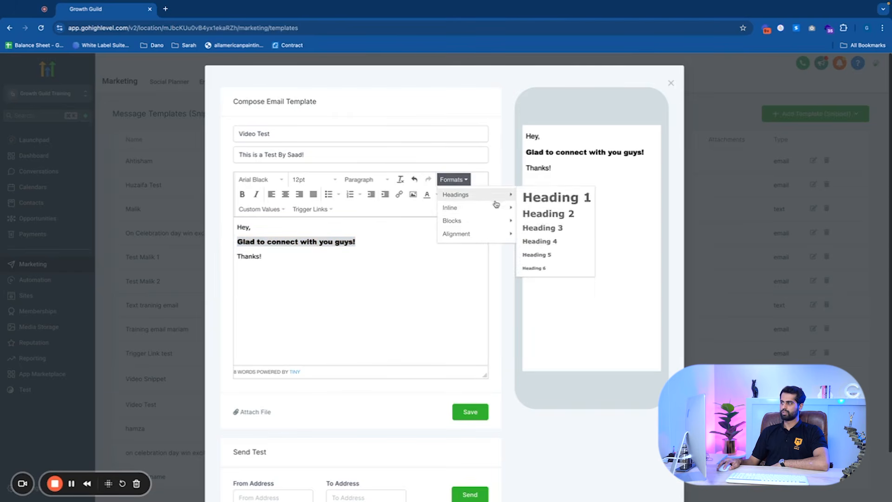
click(372, 227)
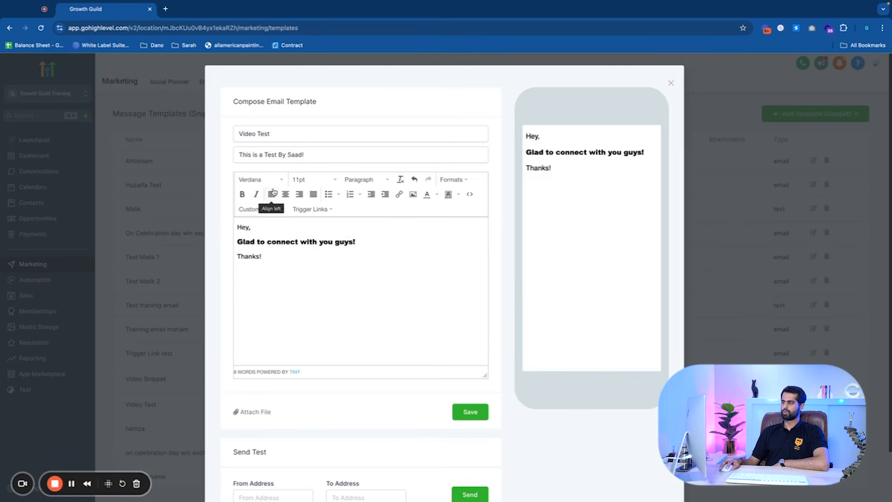
Select all body text and apply center, right and then justify alignment
drag(346, 253, 230, 221)
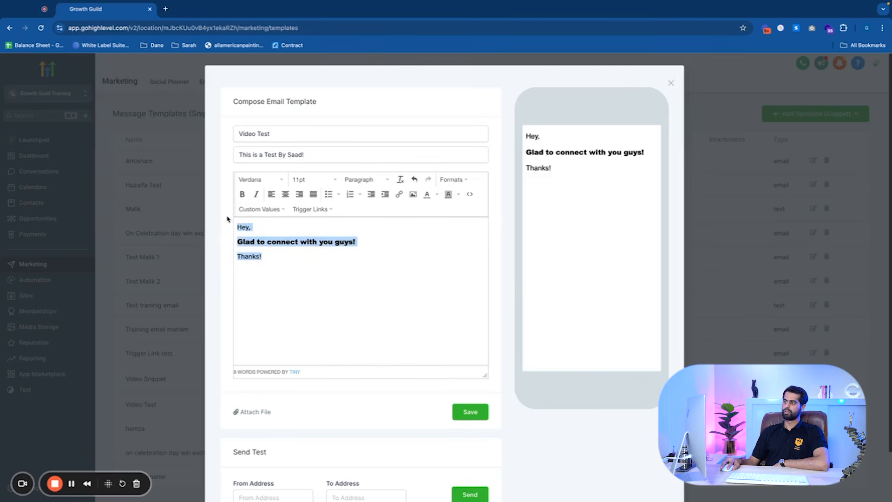
click(285, 194)
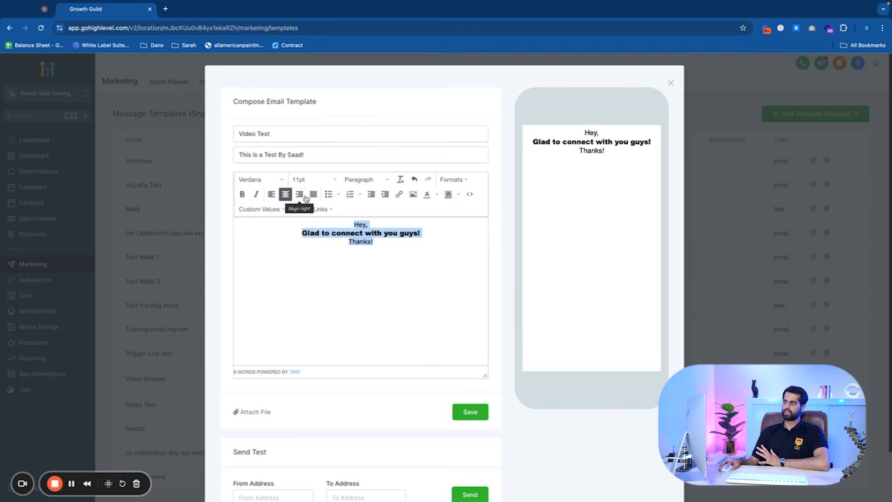
click(299, 194)
click(313, 194)
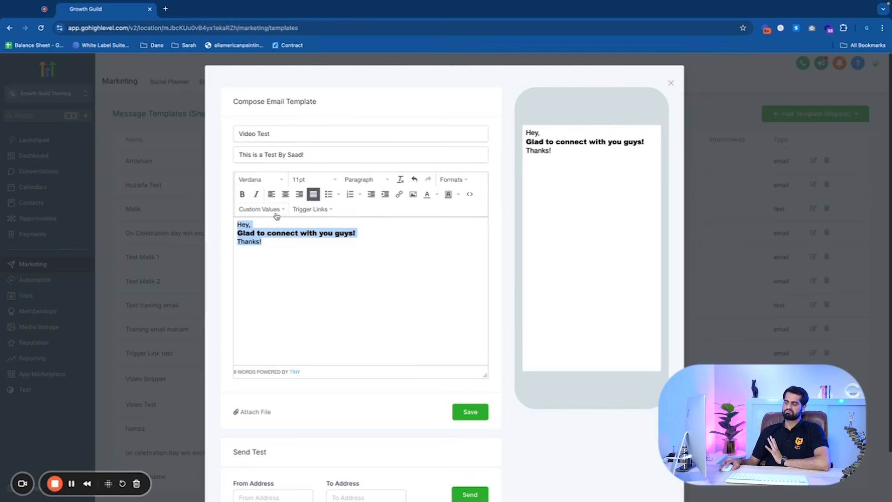
Turn the body lines into a bulleted list, switching the bullet style to Circle, Disc and Square
click(328, 194)
click(339, 195)
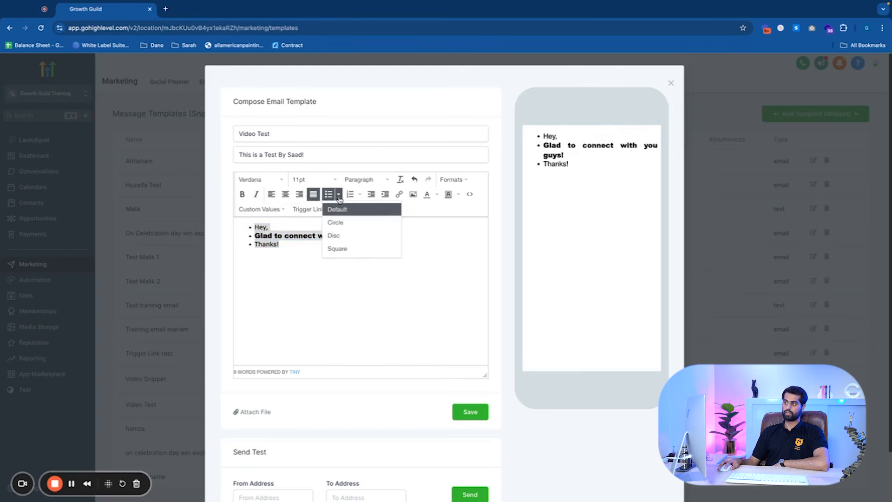
click(335, 222)
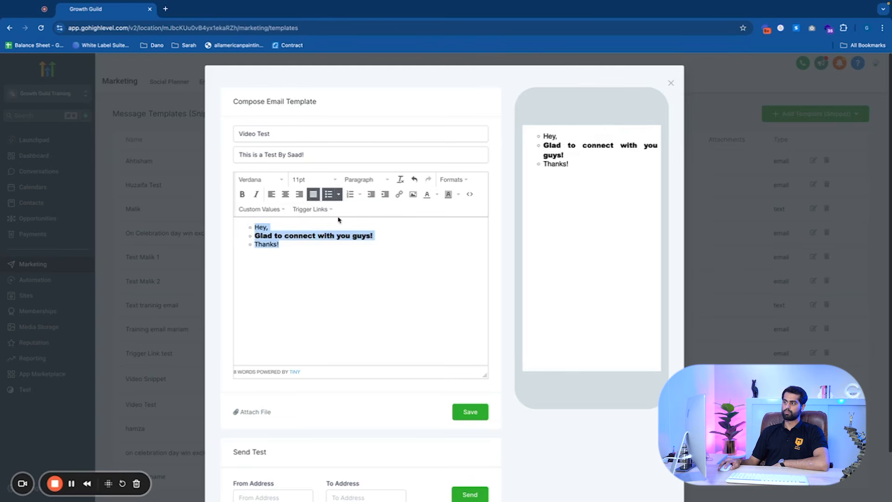
click(339, 195)
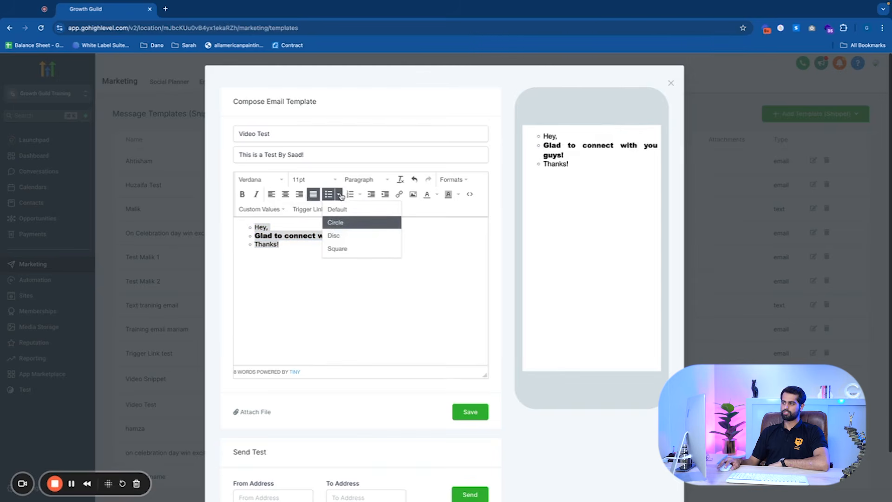
click(341, 243)
click(338, 194)
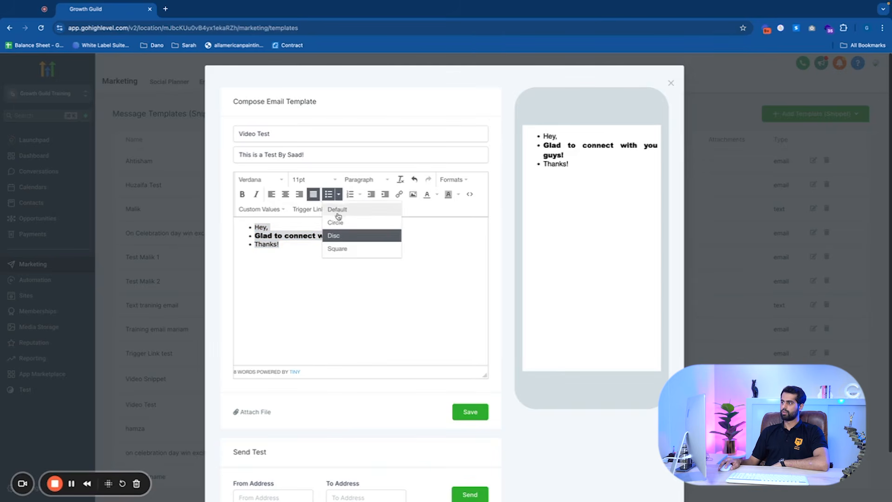
click(337, 248)
Switch to a numbered list and cycle its style through Lower Alpha, Lower Greek, Lower Roman, Upper Alpha and Upper Roman
click(360, 194)
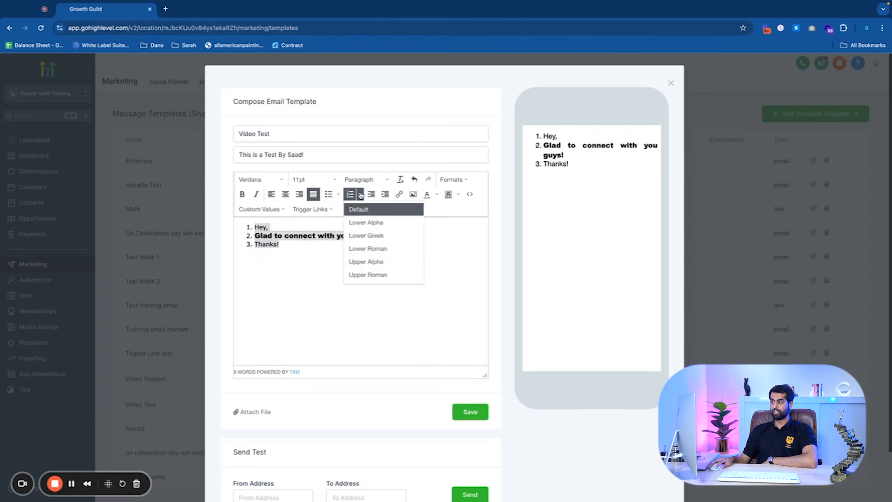
click(352, 222)
click(360, 194)
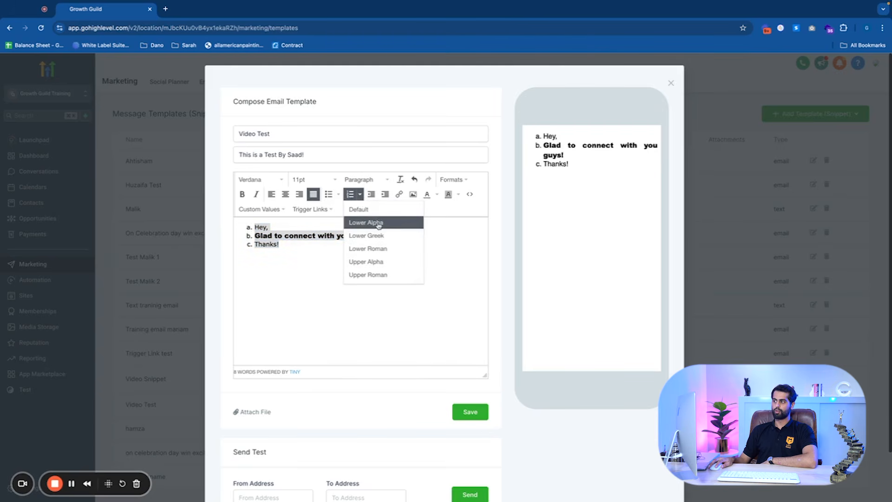
click(376, 234)
click(359, 194)
click(377, 250)
click(360, 194)
click(372, 261)
click(360, 194)
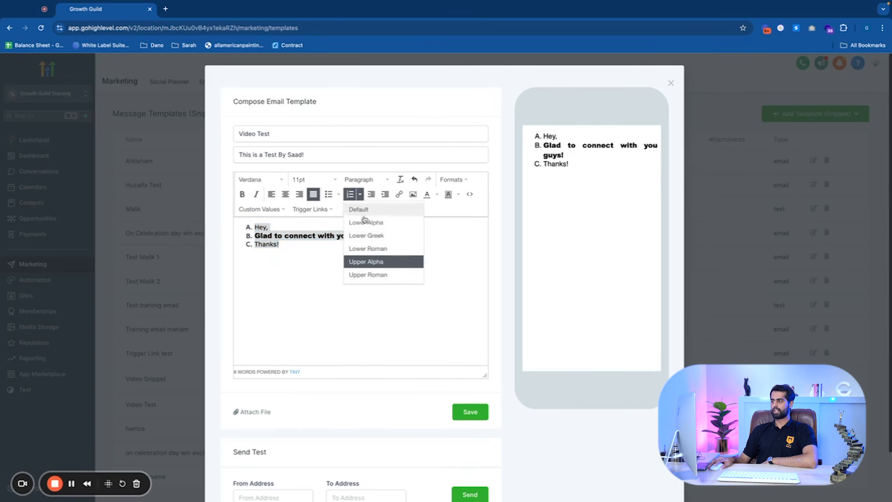
click(379, 275)
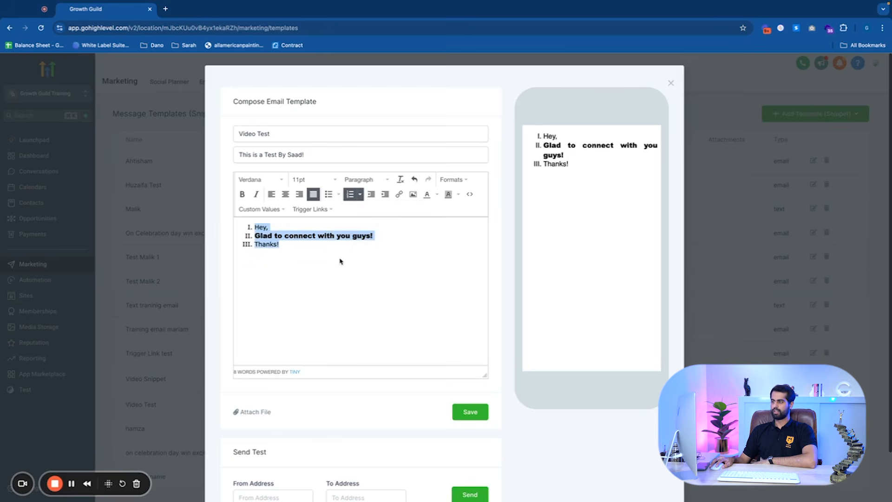
Remove the numbering and justify alignment from all body lines
click(362, 247)
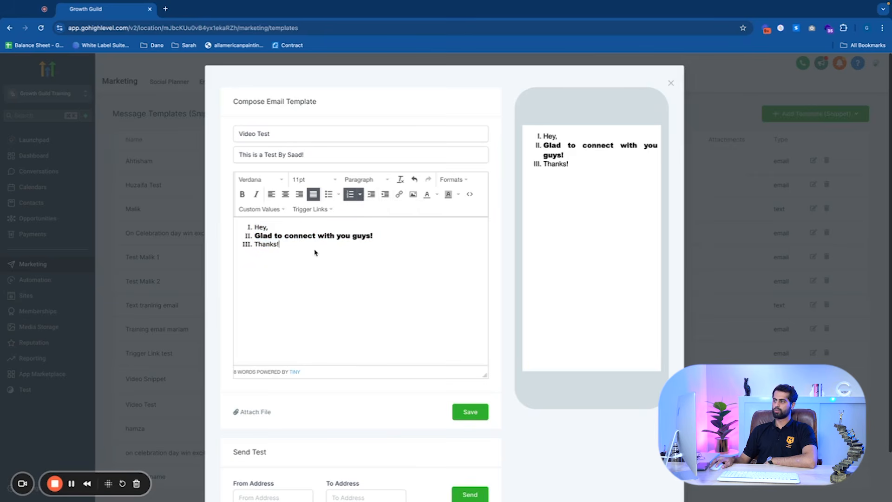
click(350, 194)
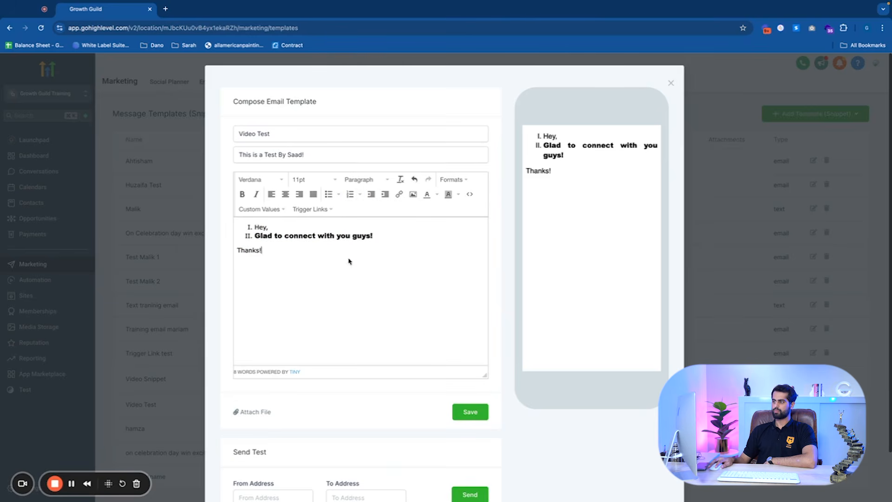
drag(268, 251, 448, 221)
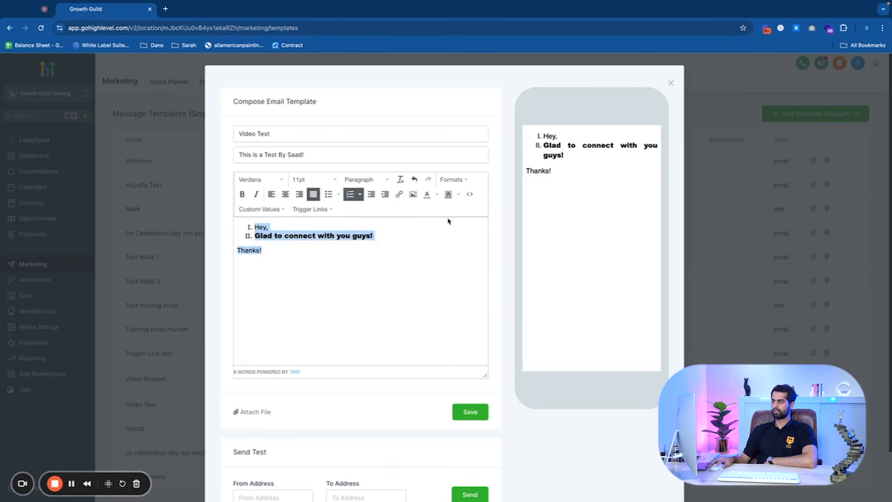
click(350, 194)
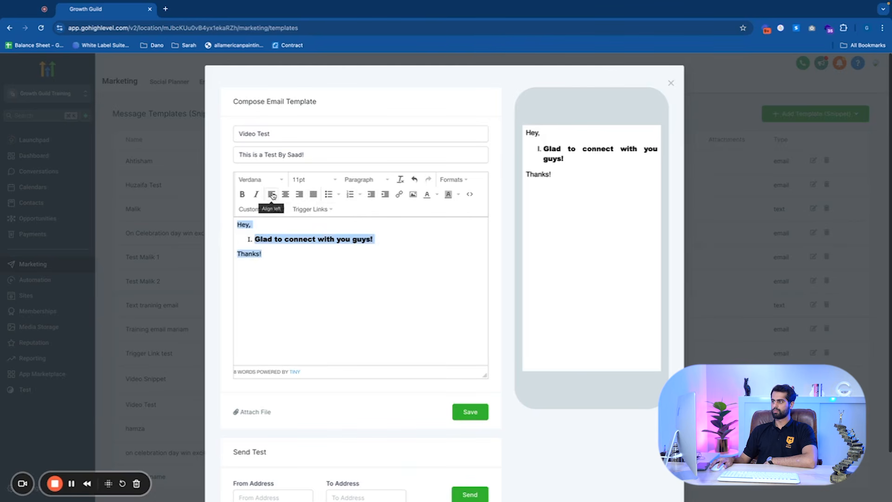
click(253, 262)
click(267, 238)
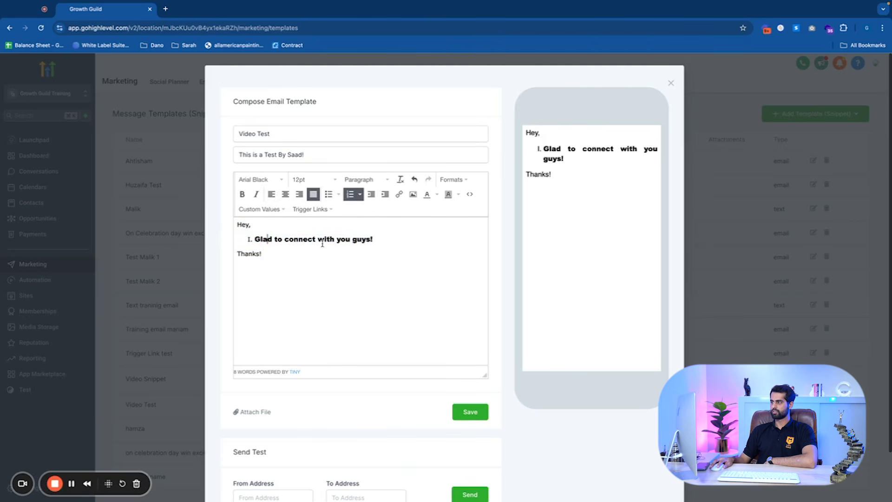
click(314, 195)
click(348, 194)
click(338, 260)
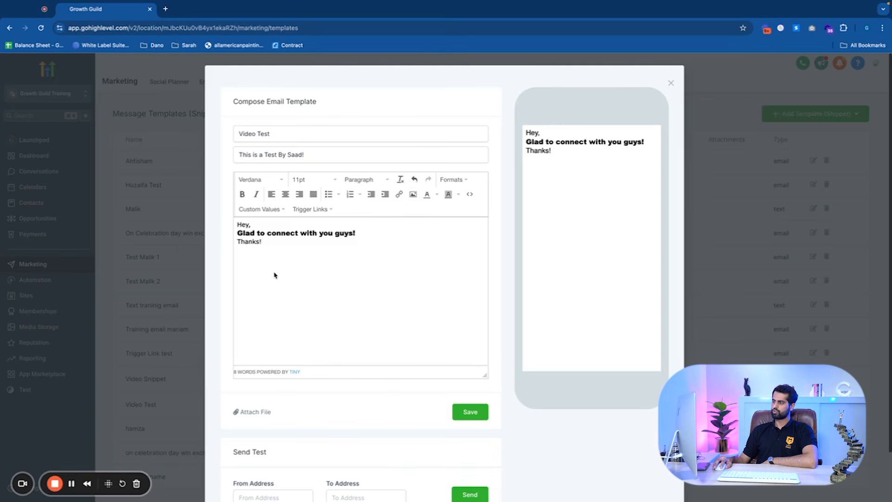
key(Return)
key(Return)
key(Return)
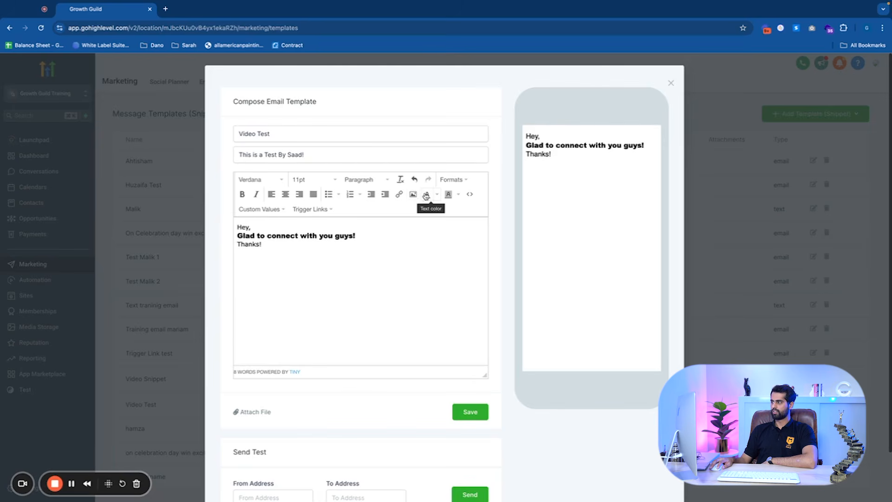
Color all body text dark red, then set it back to black
drag(291, 252, 235, 228)
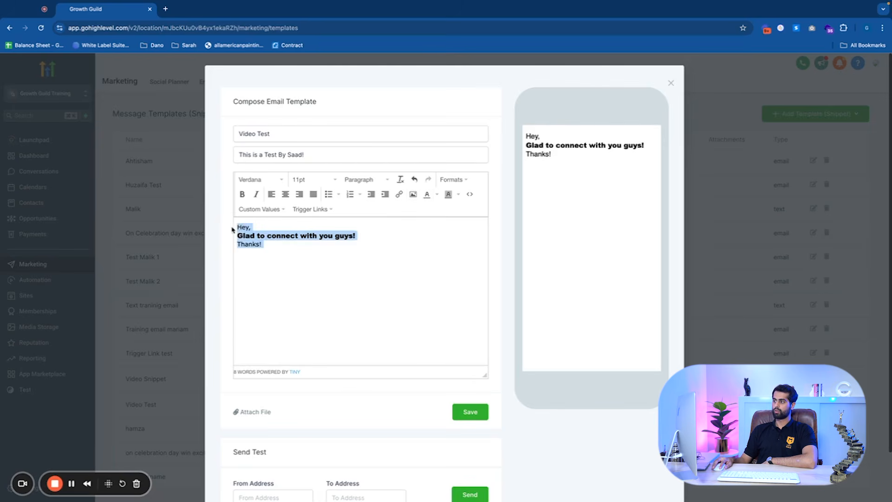
click(437, 195)
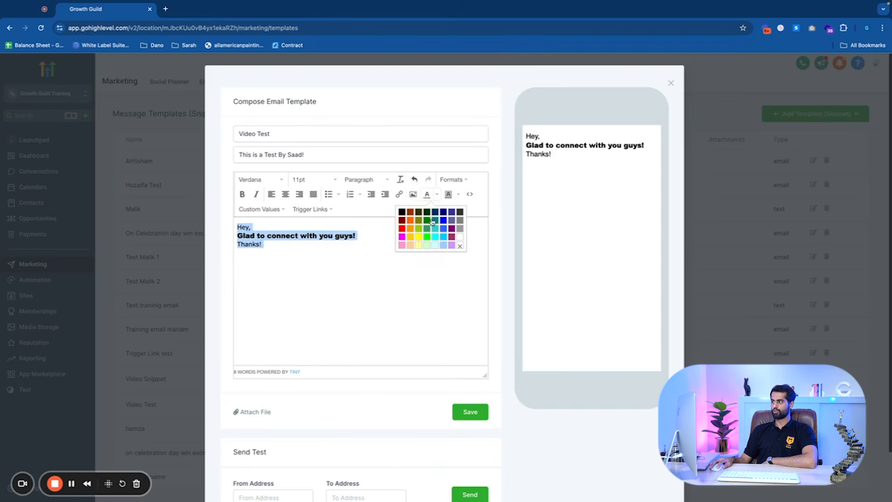
click(409, 212)
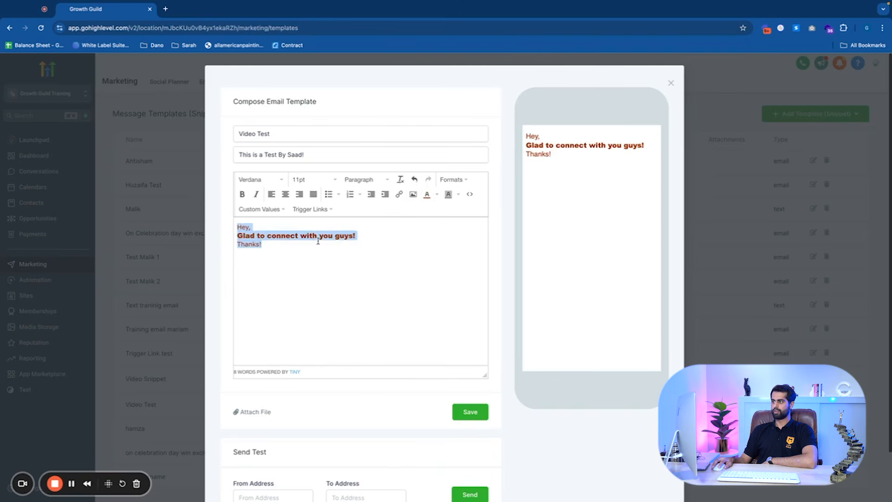
click(436, 195)
click(401, 212)
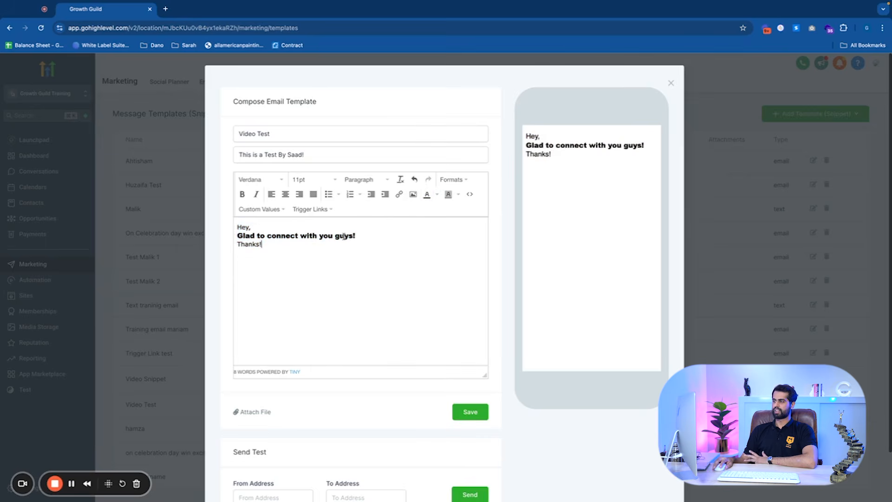
Highlight all body text with a background color, then clear the background color again
scroll(411, 256, down, 2)
scroll(413, 256, up, 2)
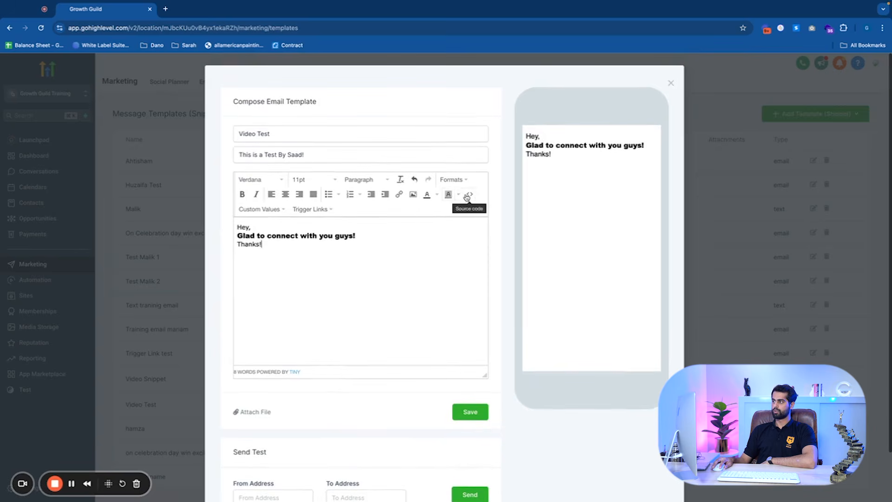
click(458, 194)
click(439, 216)
click(418, 231)
key(ctrl+a)
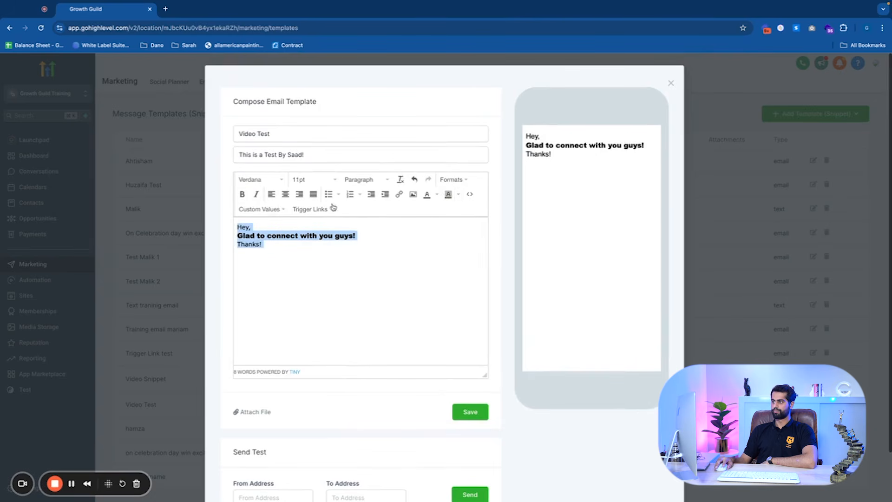
click(448, 194)
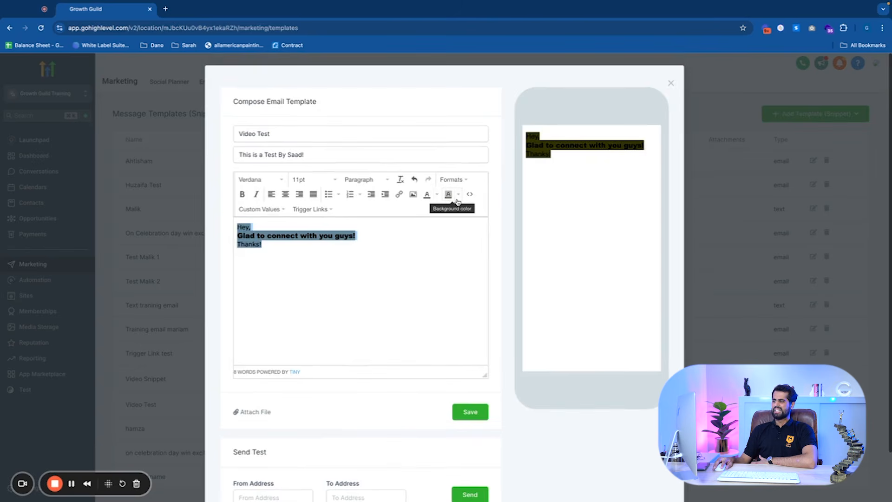
click(459, 195)
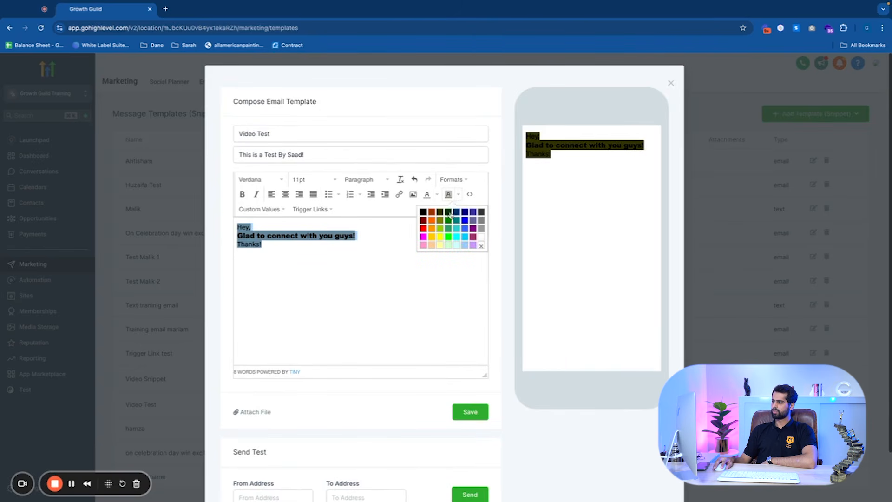
click(480, 247)
click(386, 251)
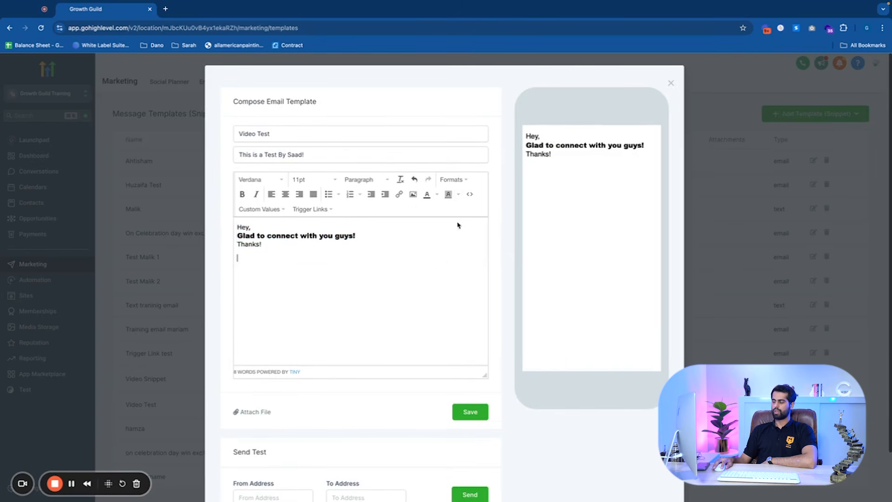
Rename the email template to Video Test By Saad Email and save it
scroll(418, 325, down, 1)
scroll(293, 153, up, 1)
click(289, 138)
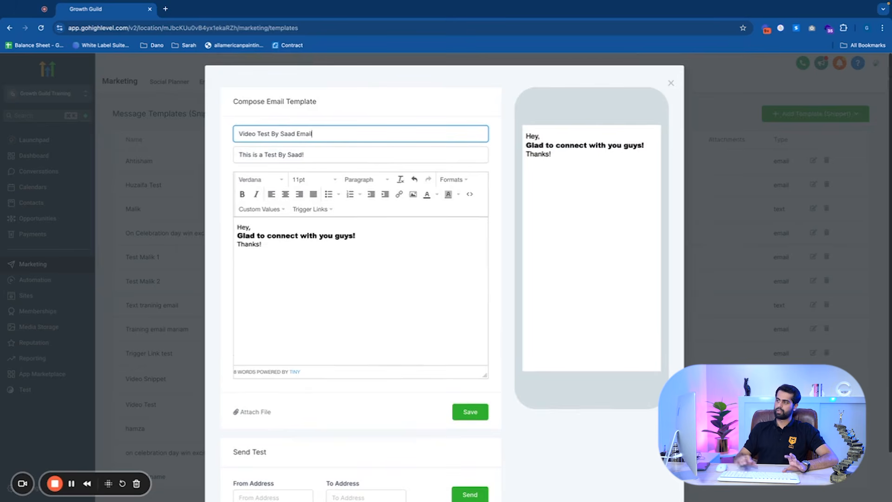
click(470, 411)
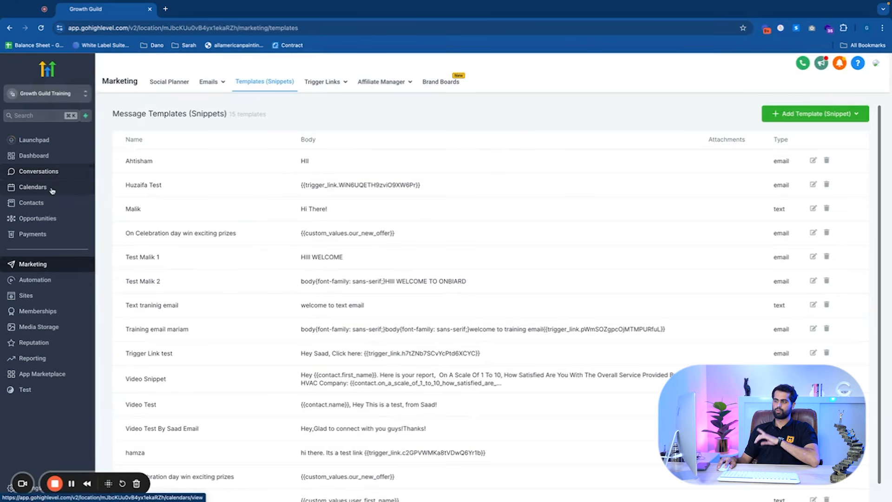
Open the Growth Guild conversation from the list of all conversations
click(55, 173)
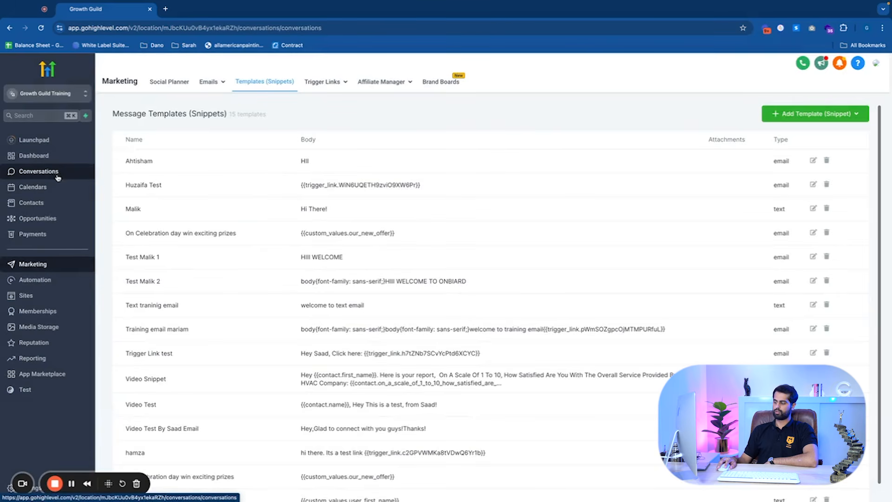
click(233, 101)
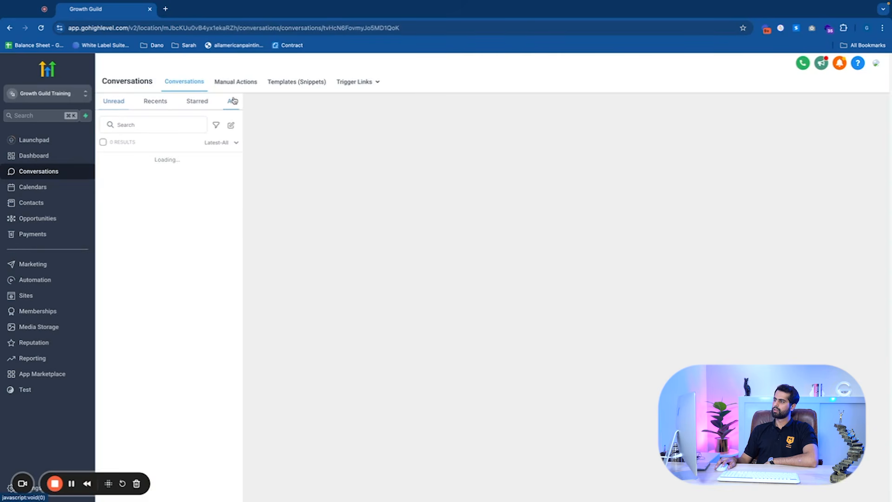
click(157, 171)
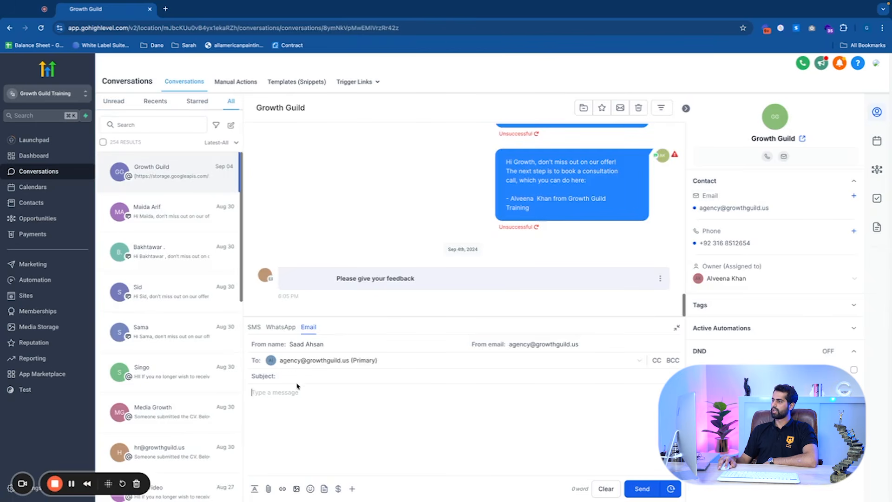
Insert the Video Test By Saad Email template into the email composer, then clear the message body
click(324, 489)
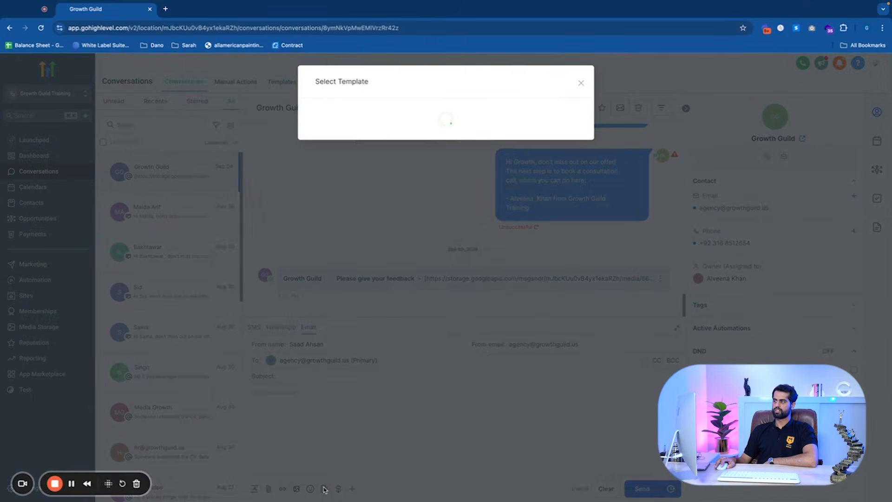
click(374, 123)
scroll(384, 175, down, 1)
scroll(388, 149, up, 1)
text(v)
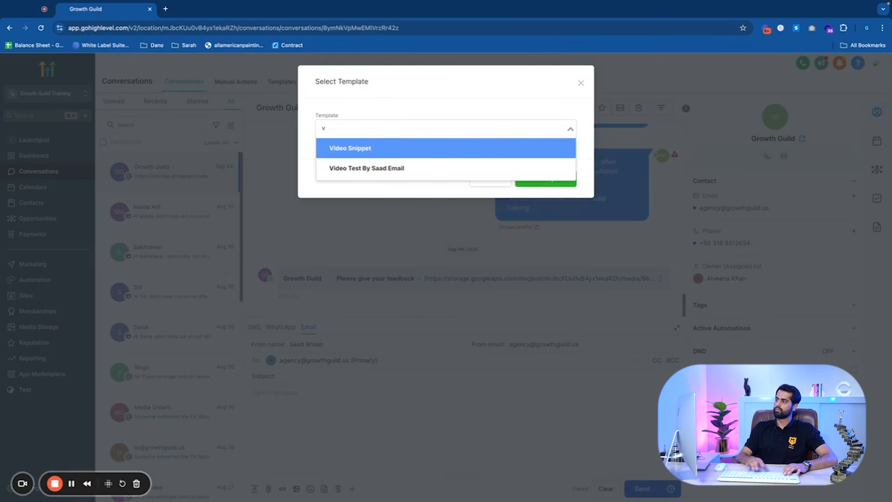
click(403, 172)
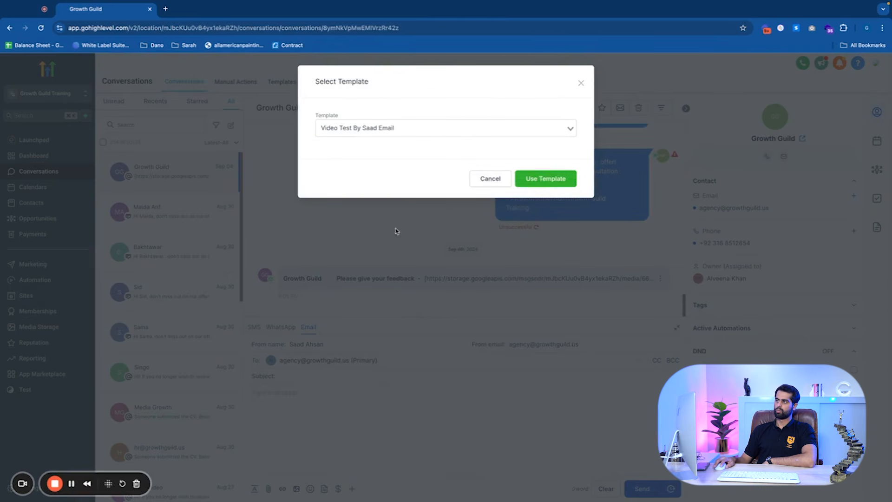
click(538, 179)
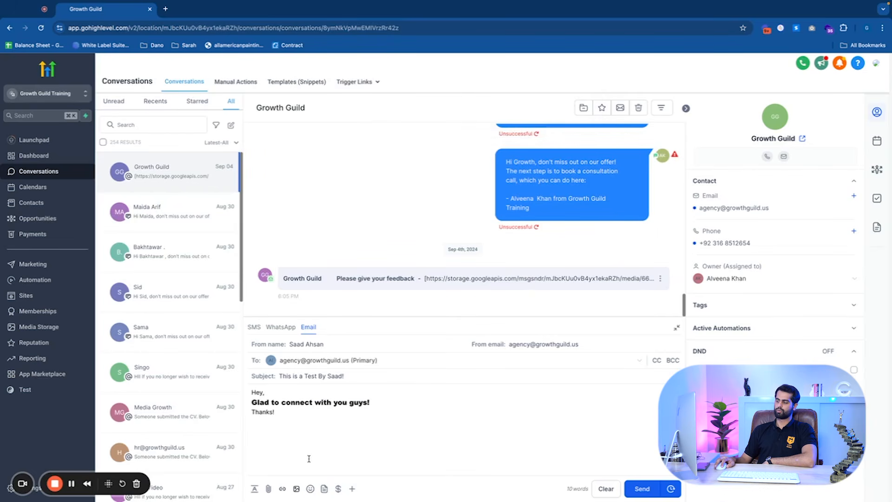
key(ctrl+a)
key(BackSpace)
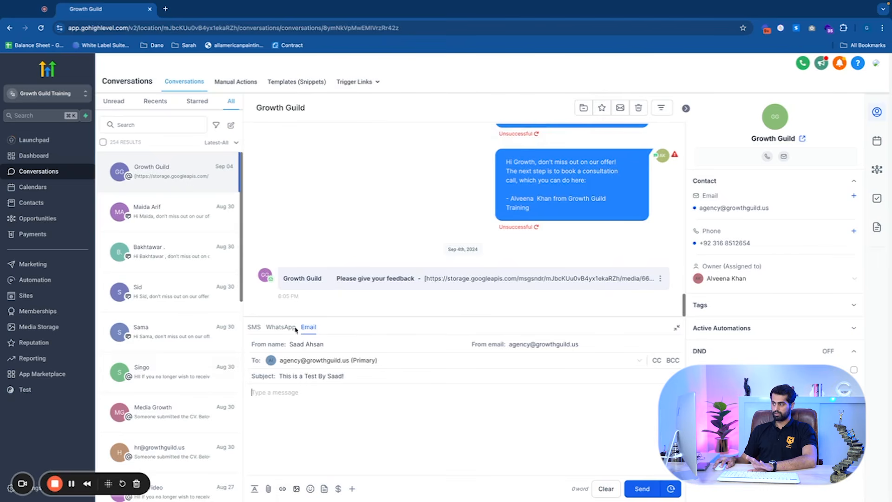
Switch the composer to SMS and insert the Video Test text template into the message
click(254, 327)
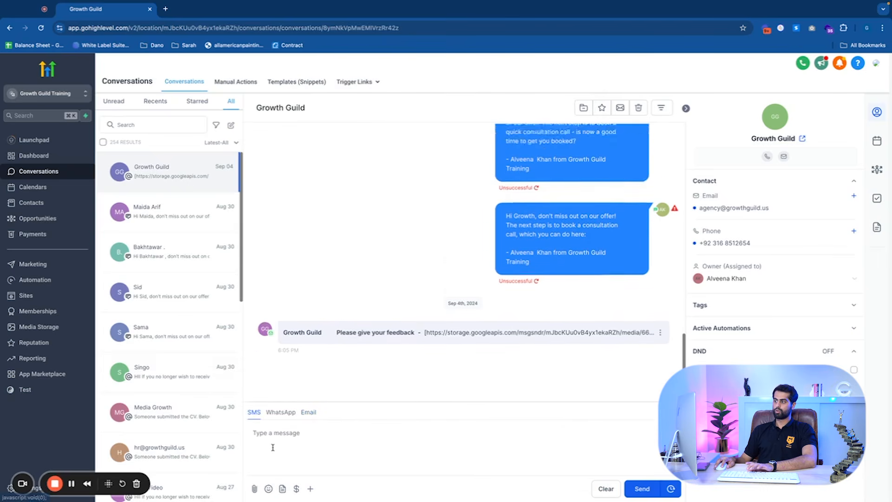
click(282, 488)
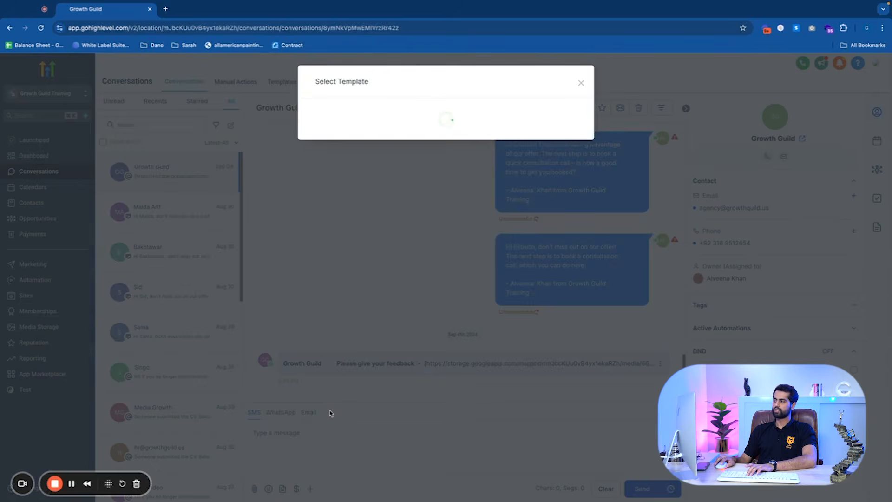
click(385, 125)
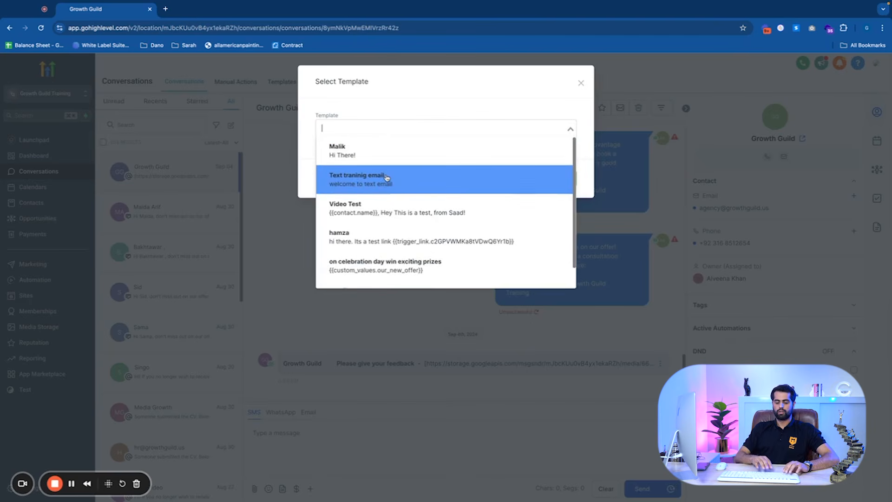
text(vid)
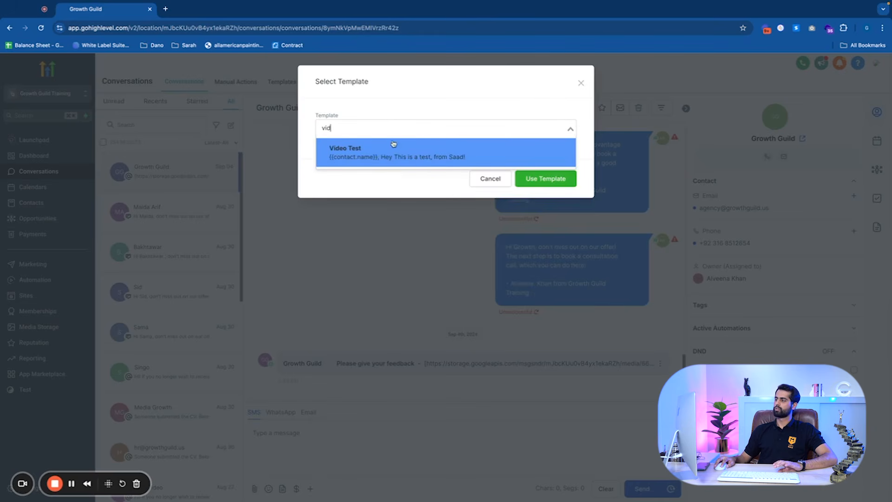
click(393, 144)
click(543, 177)
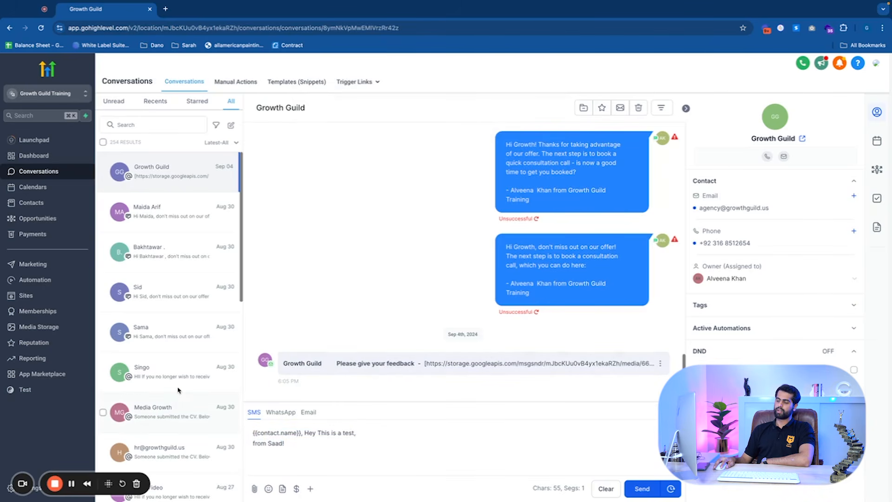
Start a new blank email template in the marketing email templates using the Design Editor
key(super+s)
click(478, 314)
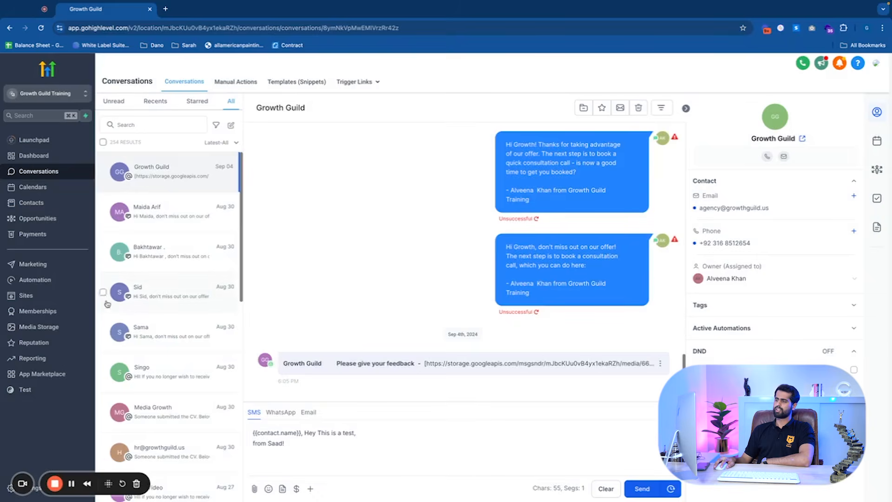
click(51, 264)
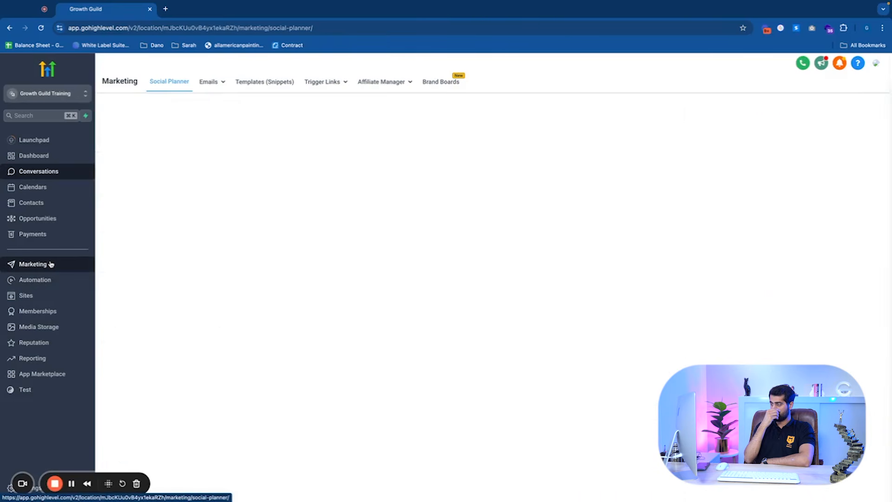
mouse_move(214, 88)
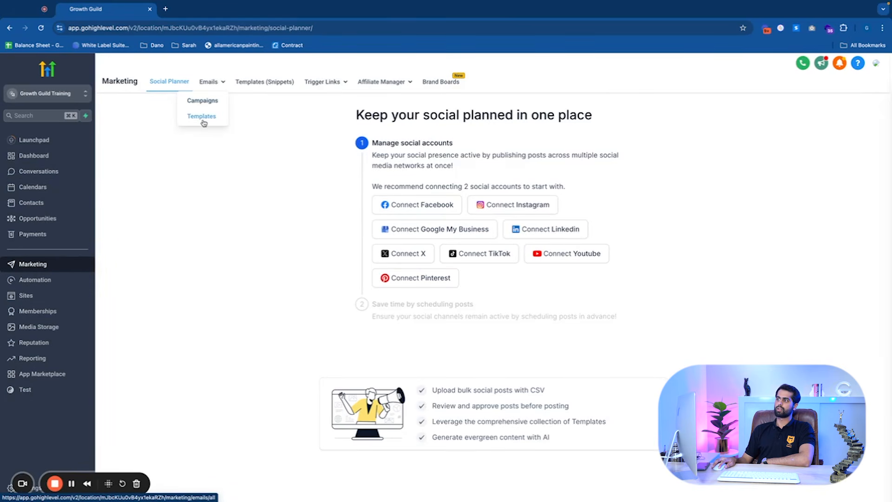
click(202, 122)
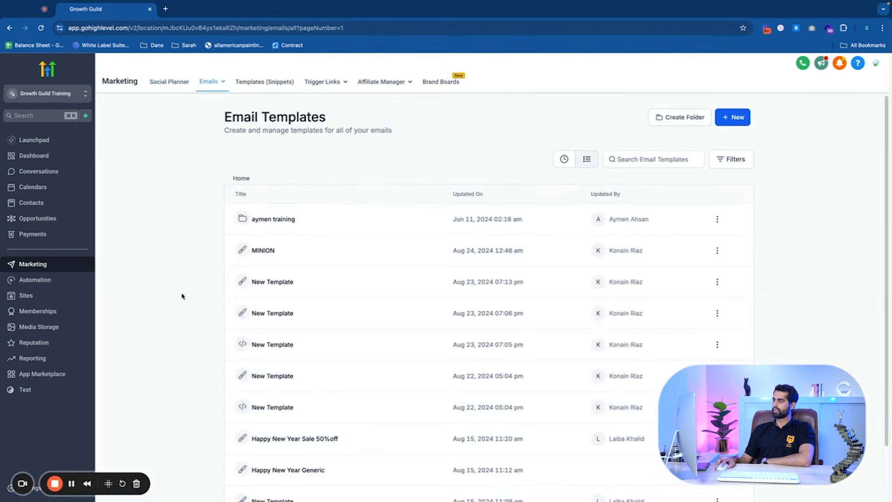
click(726, 119)
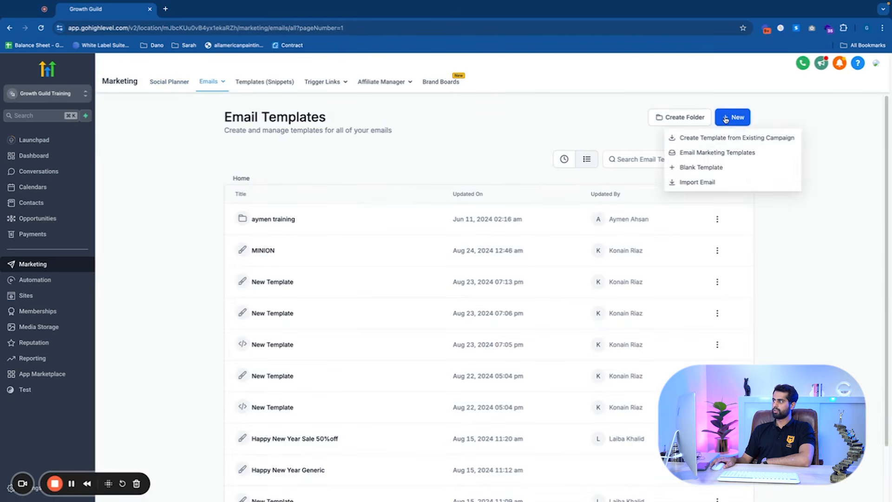
click(719, 171)
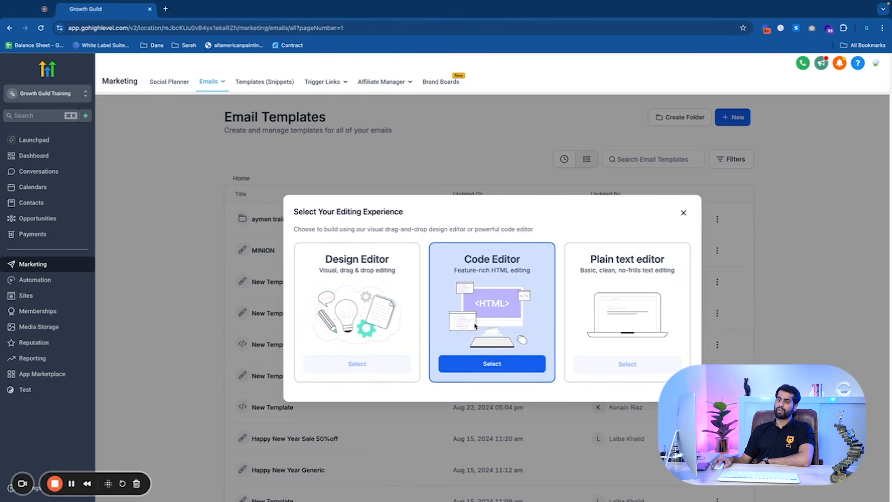
drag(457, 261, 539, 303)
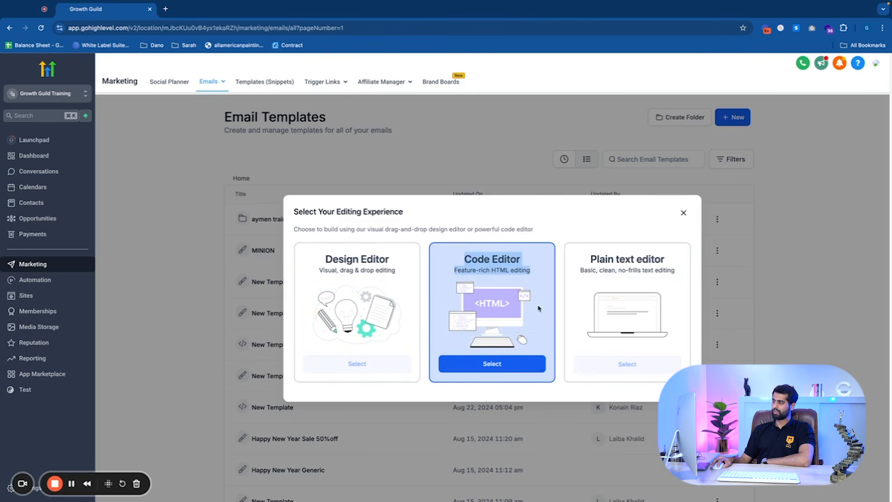
click(535, 291)
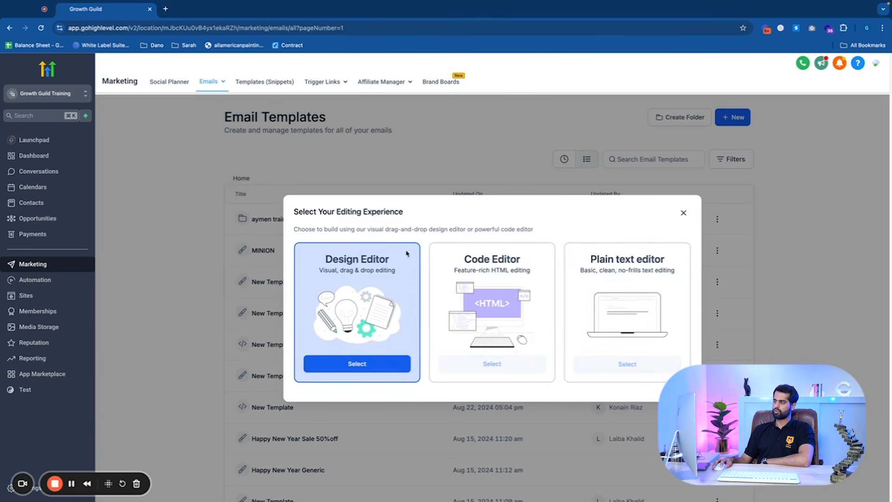
click(389, 366)
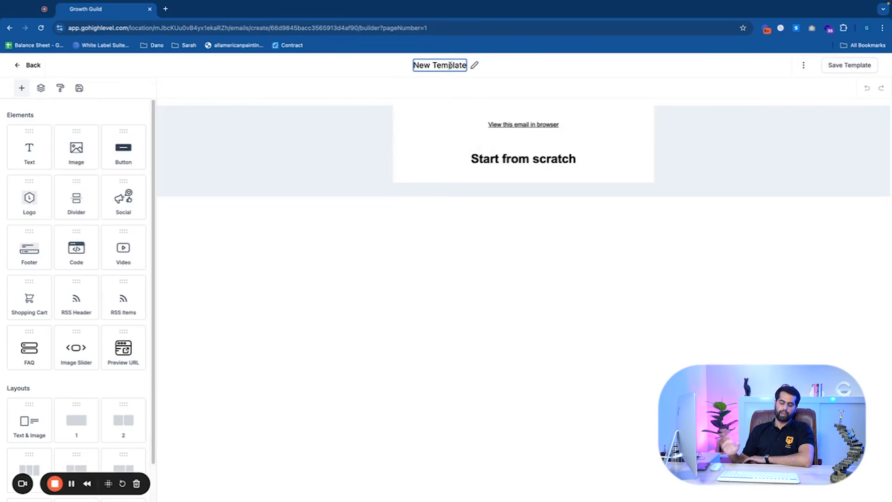
Name the new email template Graphic Template By Saad
key(super+a)
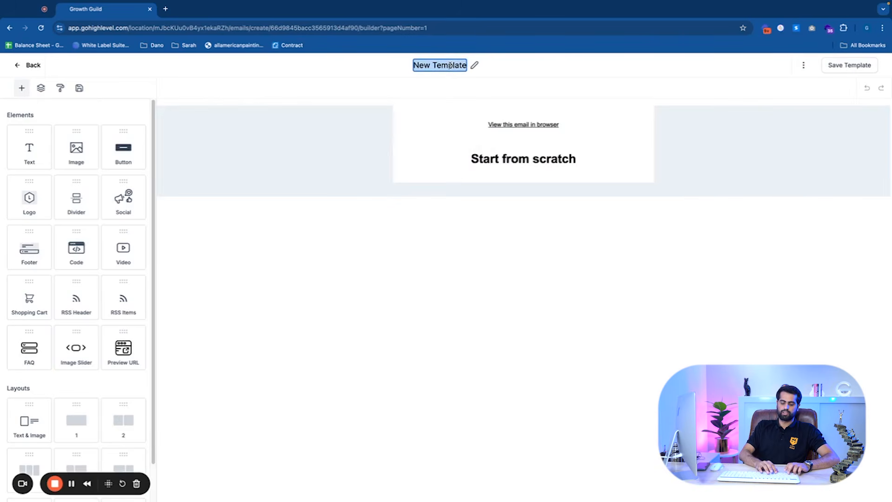
text(Gr)
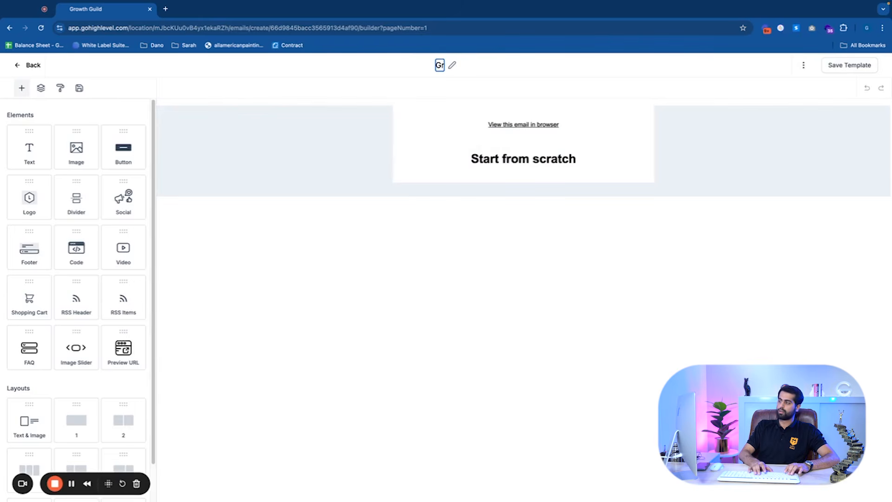
text(aphic Template Bu)
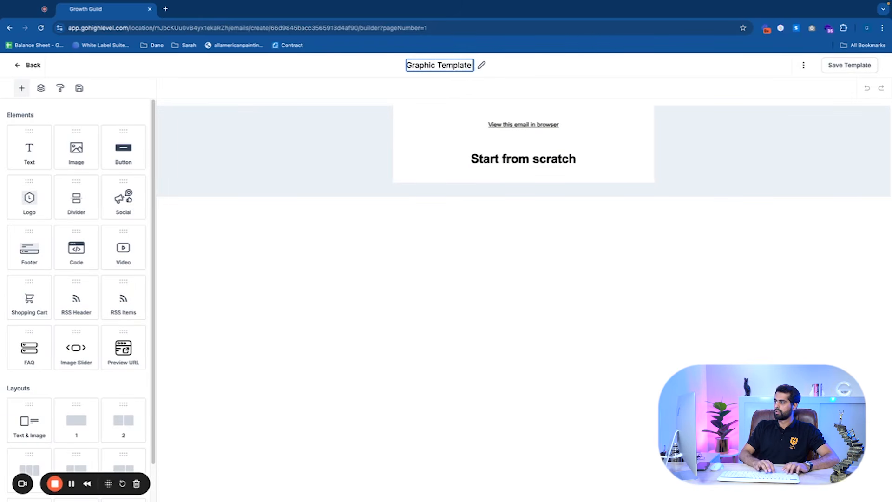
key(BackSpace)
text(y Saad)
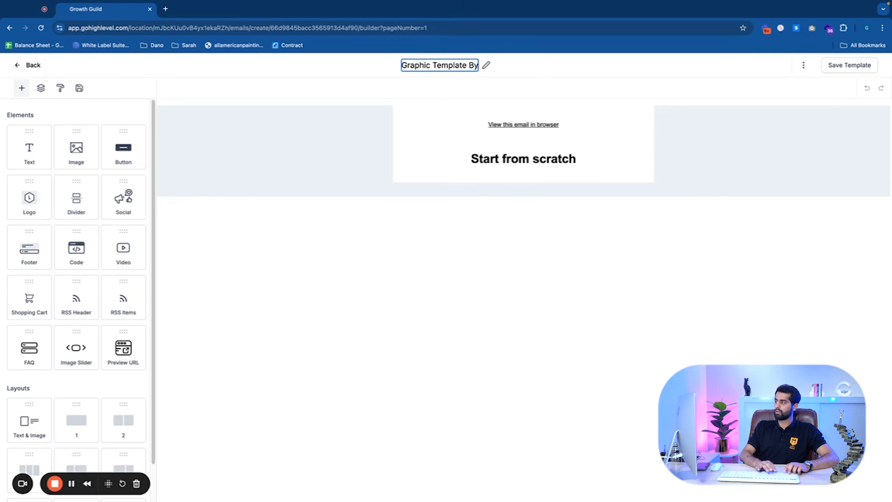
click(339, 133)
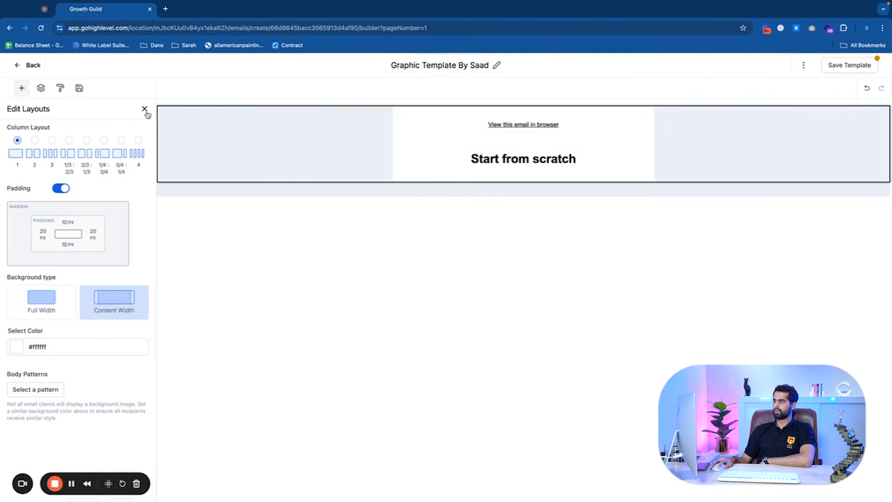
click(144, 109)
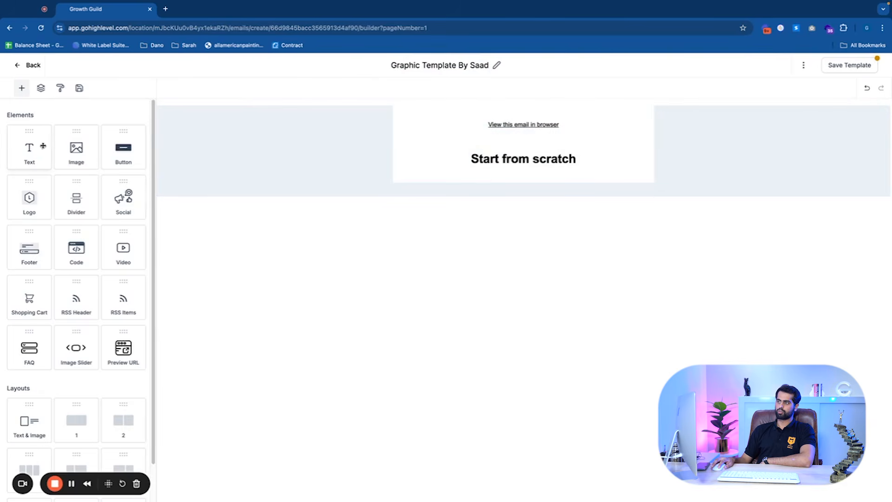
Add a Text block below the existing header content of the email
drag(29, 151, 454, 173)
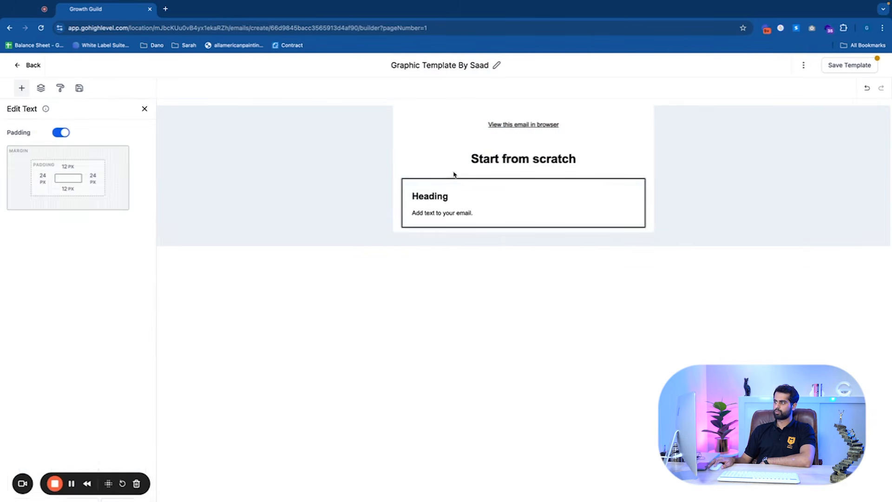
click(450, 190)
click(483, 217)
click(144, 109)
Add an Image block below the new text block
drag(76, 147, 465, 222)
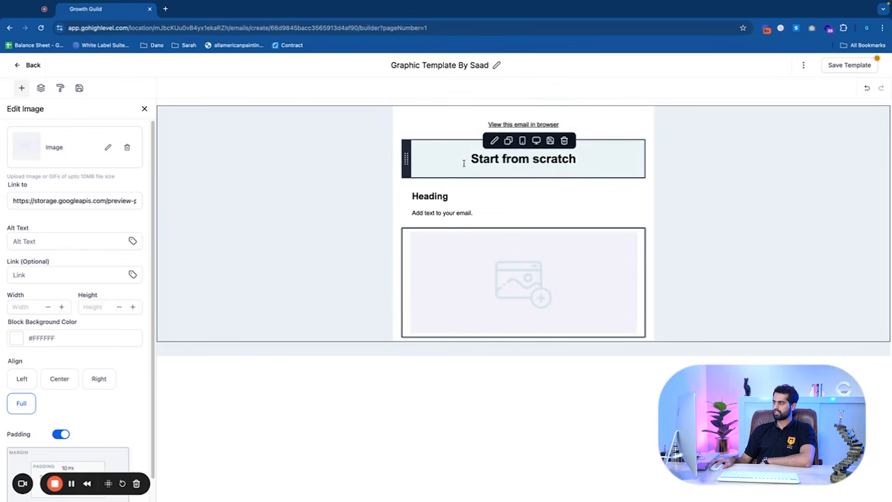
Delete the Start from scratch block and the View this email in browser block
click(463, 163)
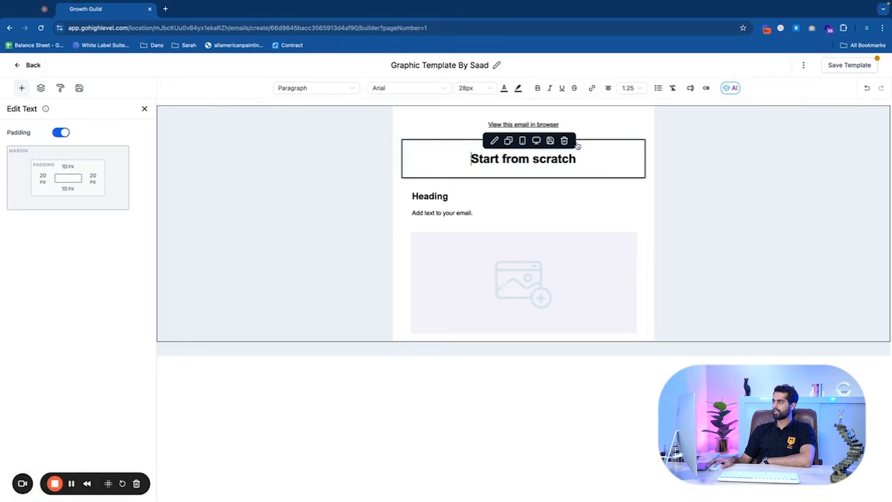
click(563, 140)
click(563, 126)
click(563, 111)
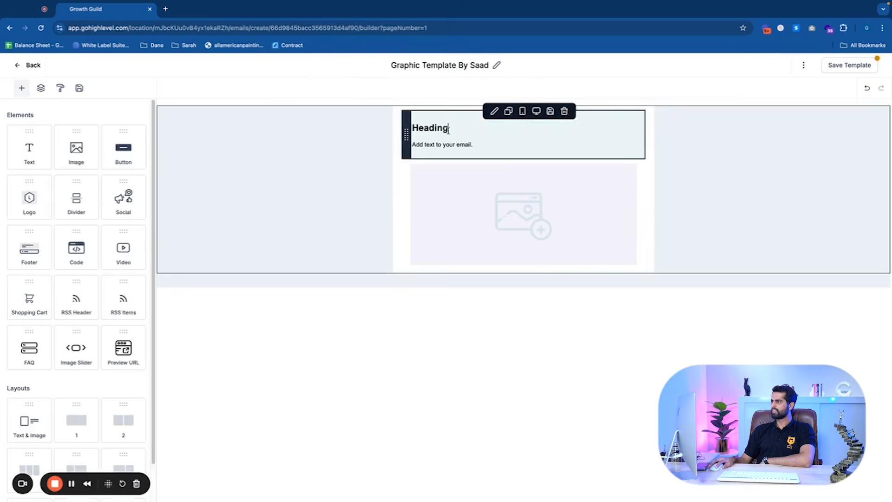
Add a Logo block at the top of the email
click(145, 108)
drag(29, 197, 444, 106)
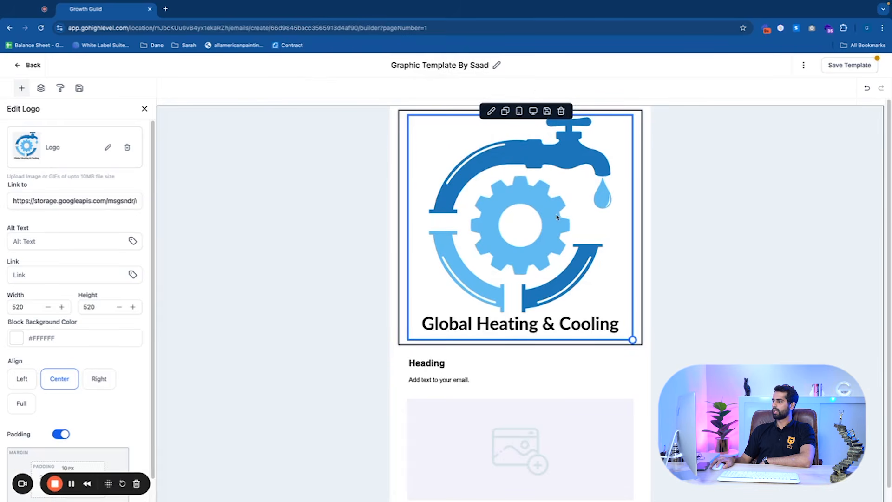
Replace the logo image with the Eye Wellness Centre logo from the media library
scroll(557, 216, down, 1)
click(107, 150)
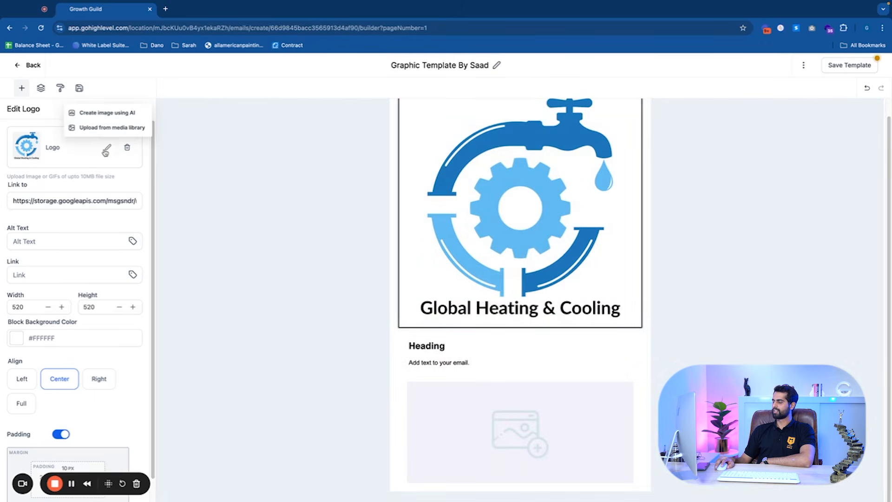
click(129, 127)
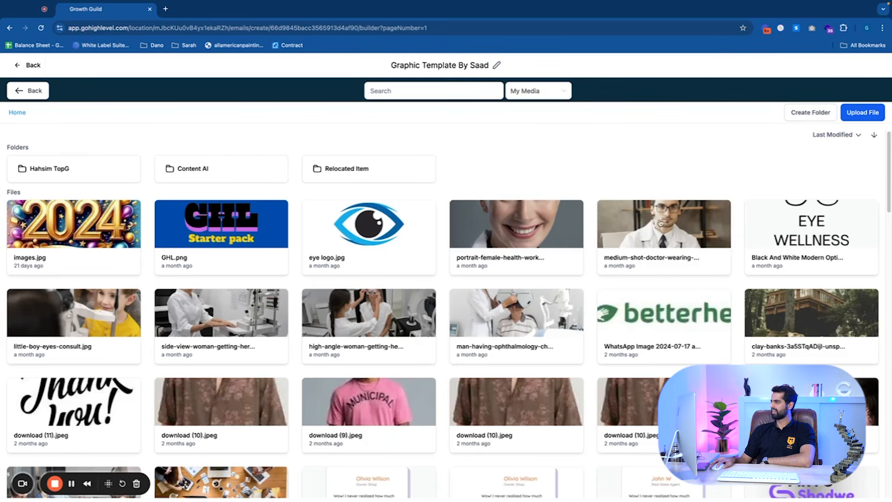
click(812, 222)
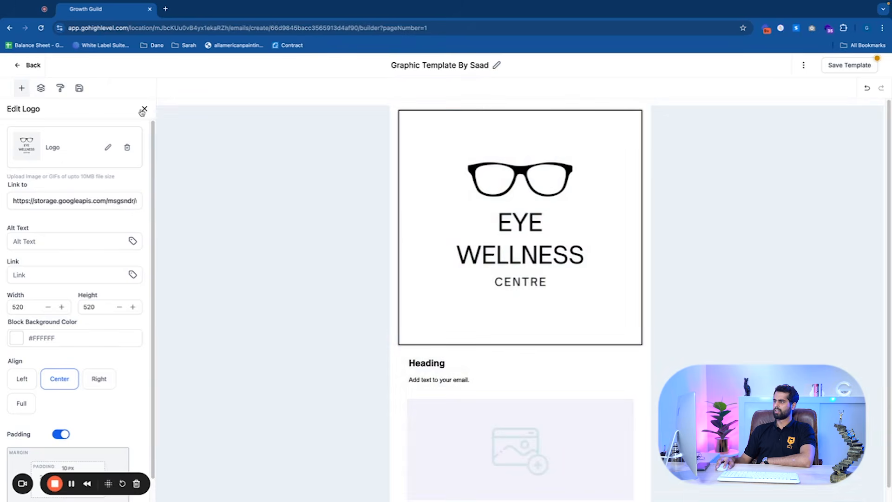
Change the heading text to "Tired of not seeing clearly?"
click(144, 109)
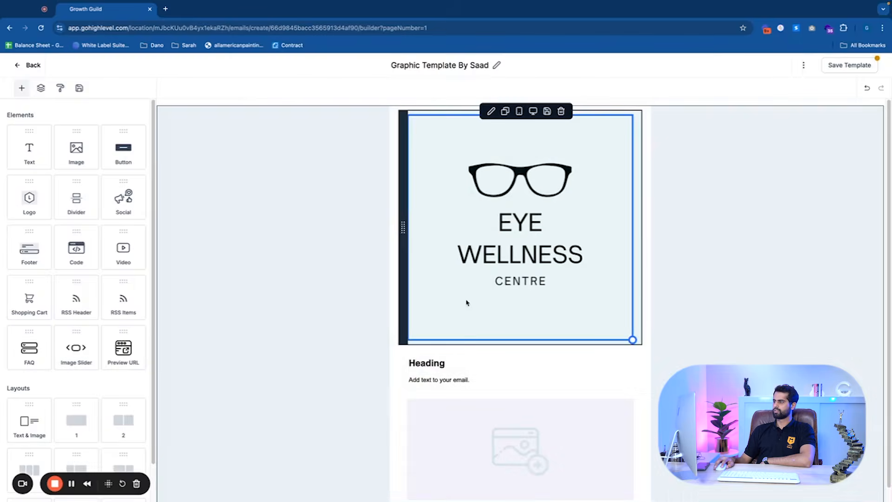
click(384, 348)
text(Y)
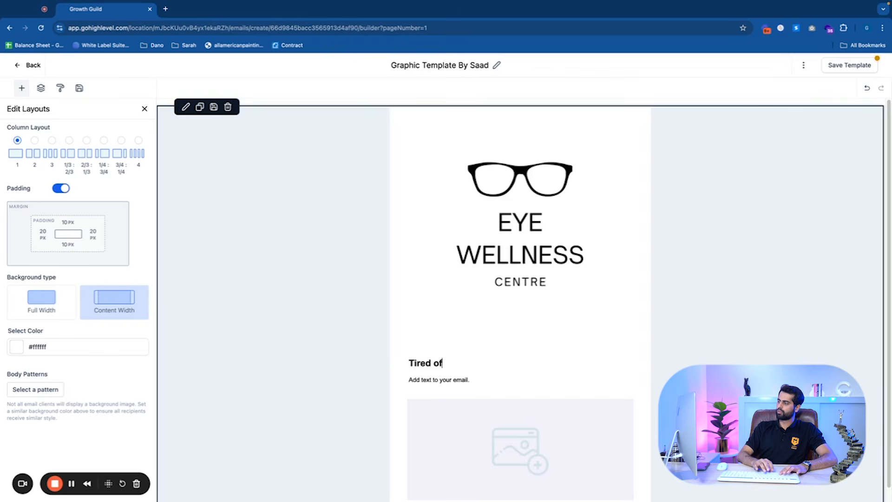
text(f not seeing clearly?)
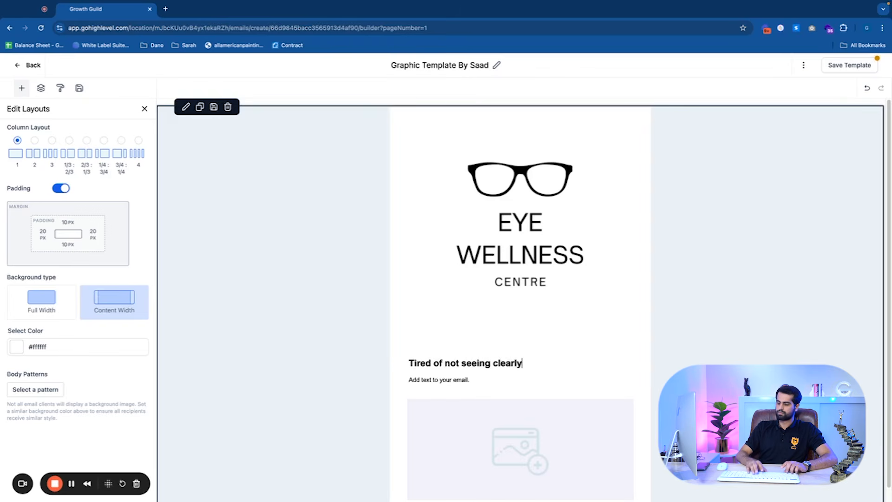
Replace the body text under the heading with "We got you covered!"
click(491, 379)
drag(493, 380, 411, 377)
key(BackSpace)
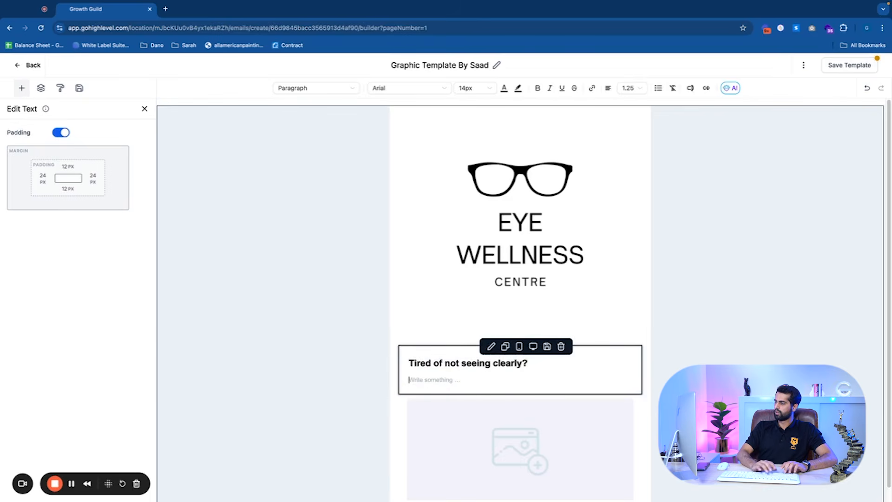
text(E)
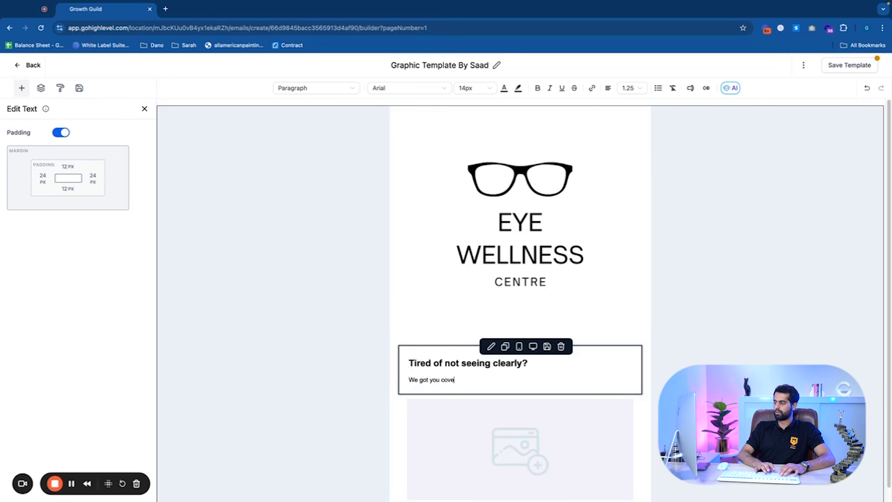
Center-align both the body line and the heading in the text block
scroll(534, 358, down, 1)
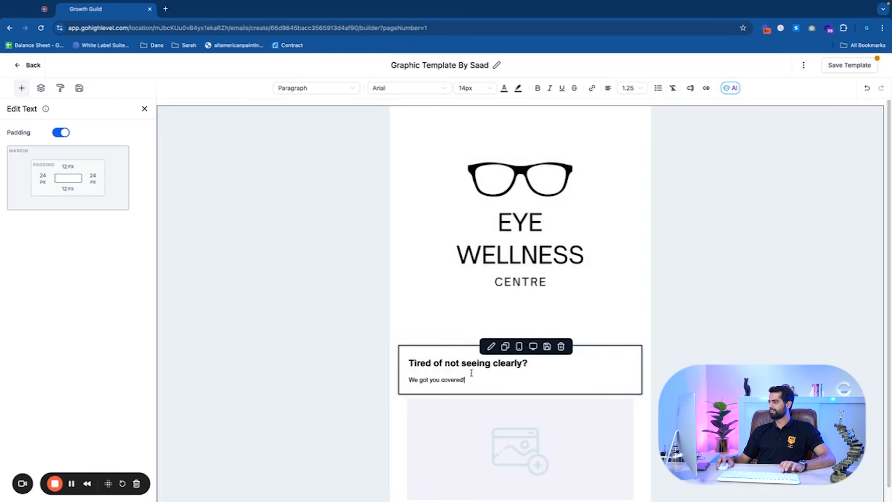
drag(473, 366, 372, 344)
click(372, 345)
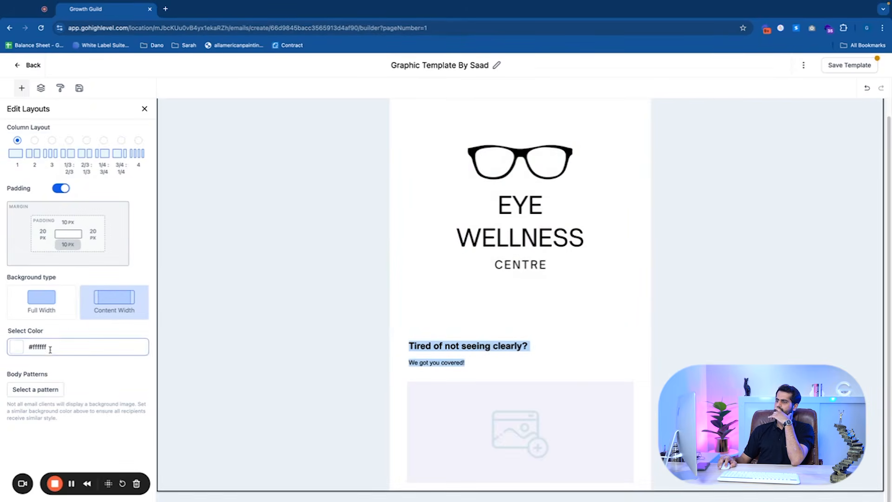
click(144, 109)
click(474, 366)
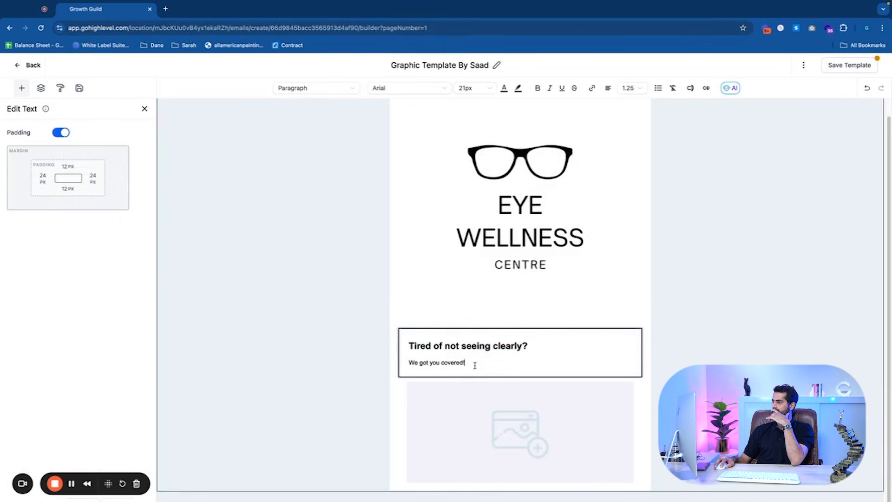
click(607, 88)
click(601, 105)
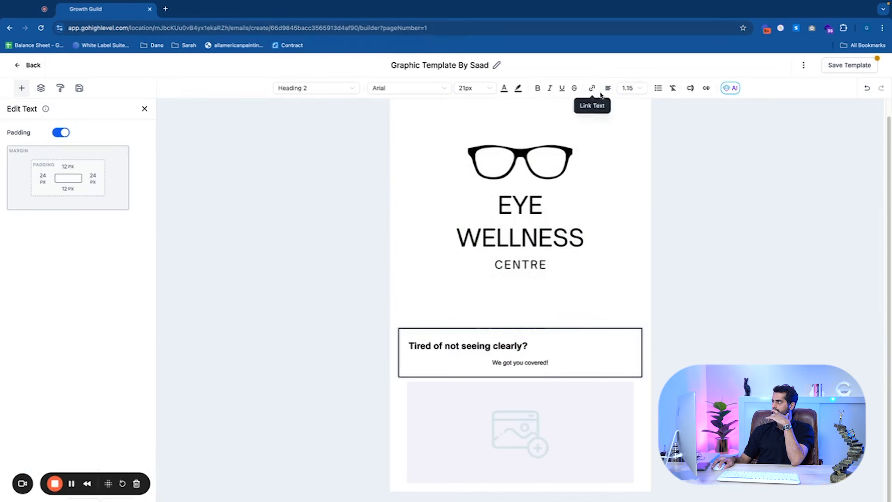
click(607, 89)
click(602, 106)
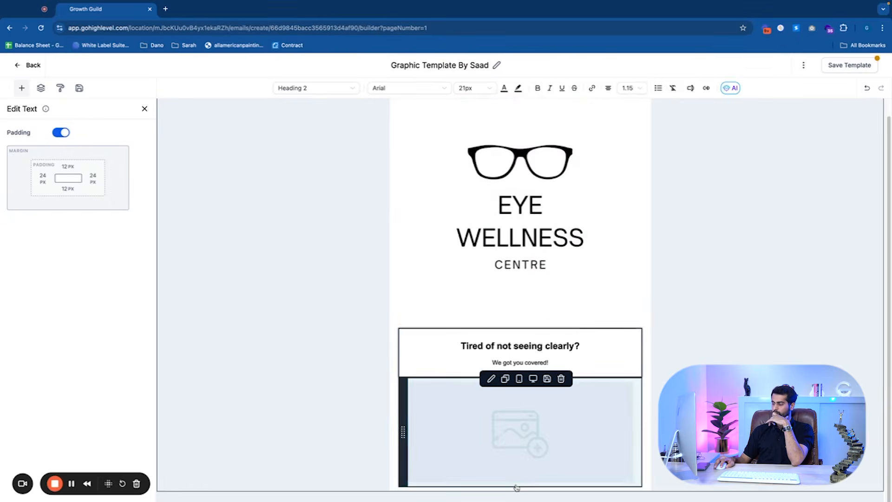
Replace the placeholder image with the eye-exam photo from the media library
click(534, 458)
click(108, 148)
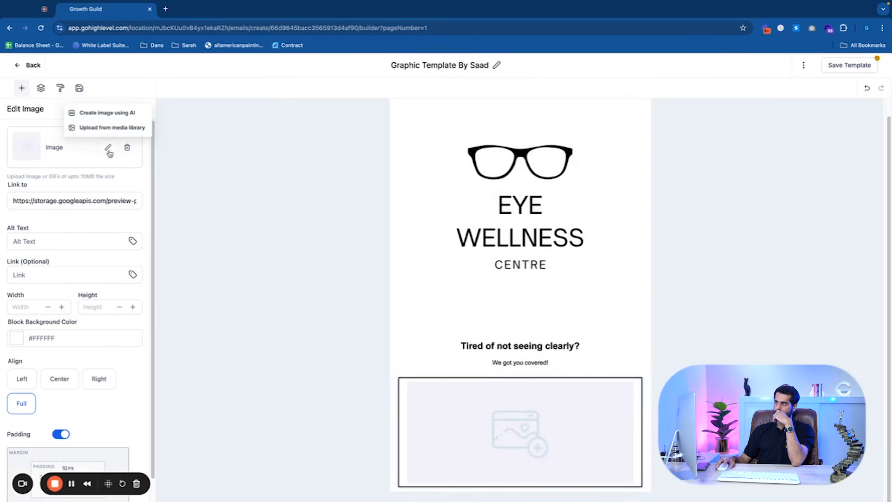
click(108, 129)
scroll(428, 338, down, 2)
scroll(428, 338, up, 2)
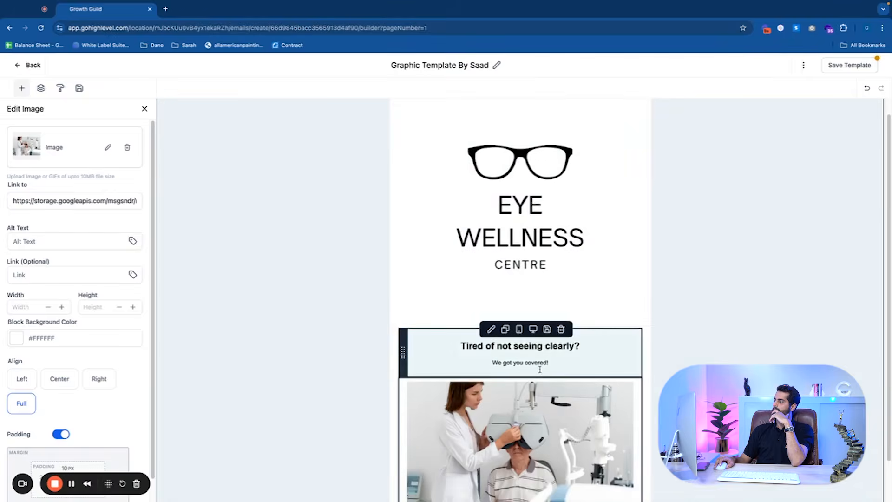
Add a new line "Our specialised doctors help you attain the best glasses for you" below "We got you covered!"
click(570, 311)
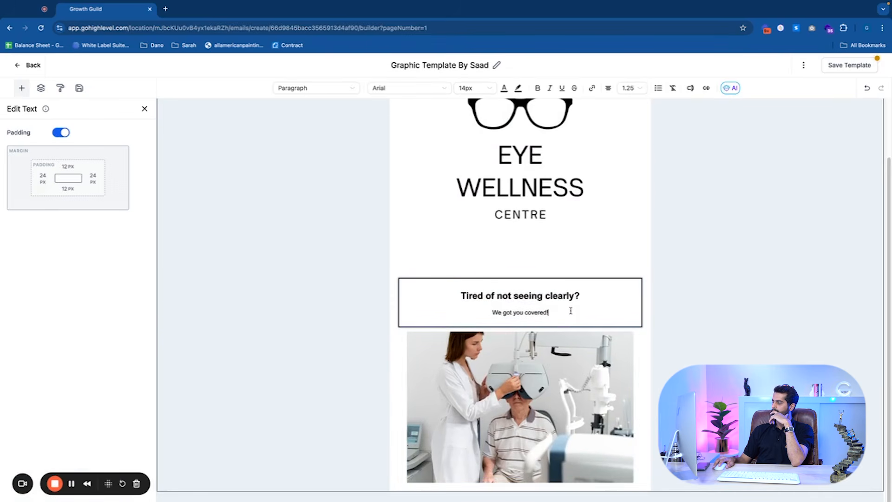
click(553, 376)
click(563, 314)
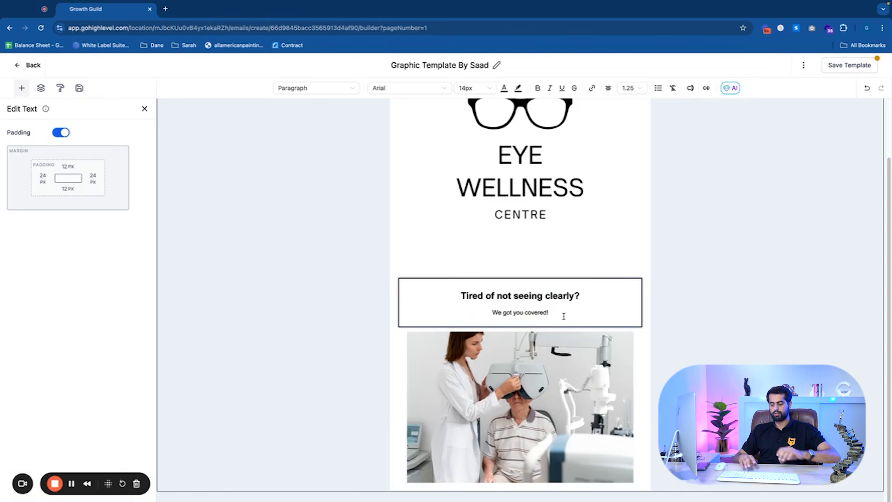
key(Return)
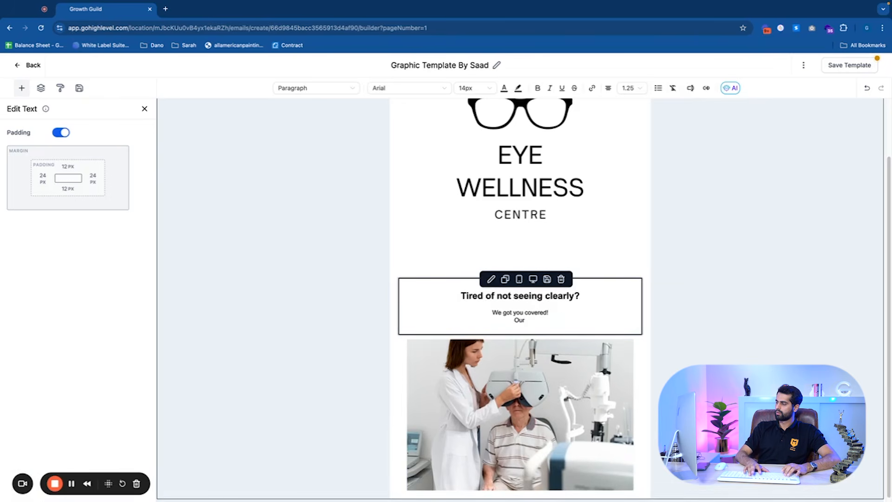
text(Our specialised doc)
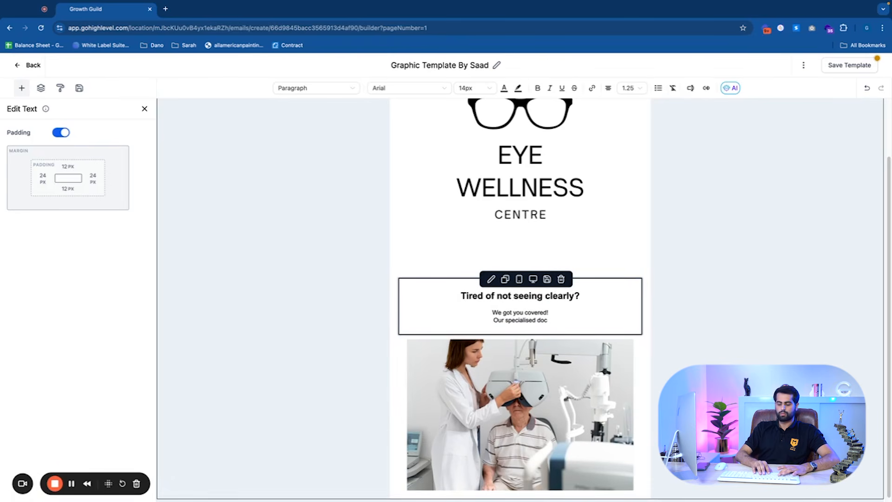
key(BackSpace)
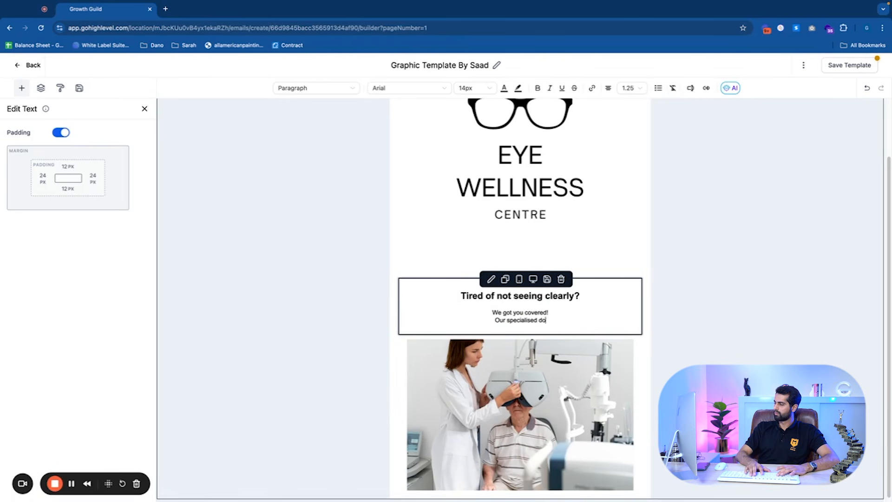
text(ctors hel)
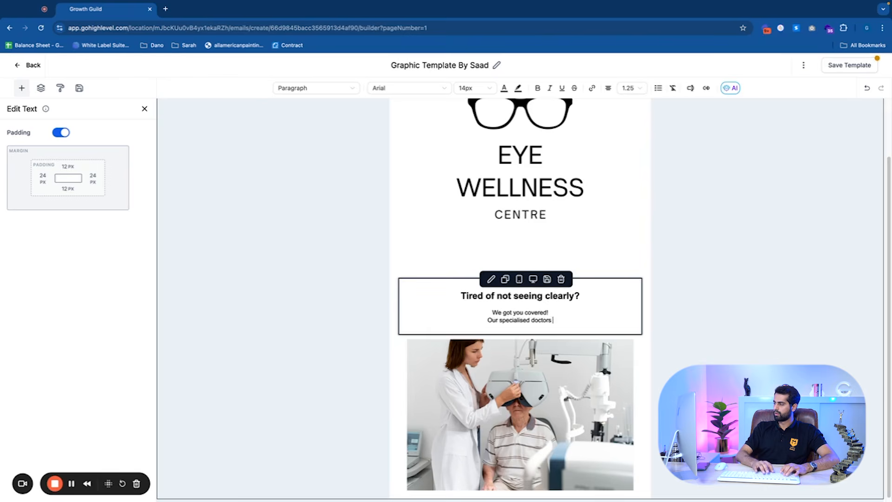
key(BackSpace)
text(lp )
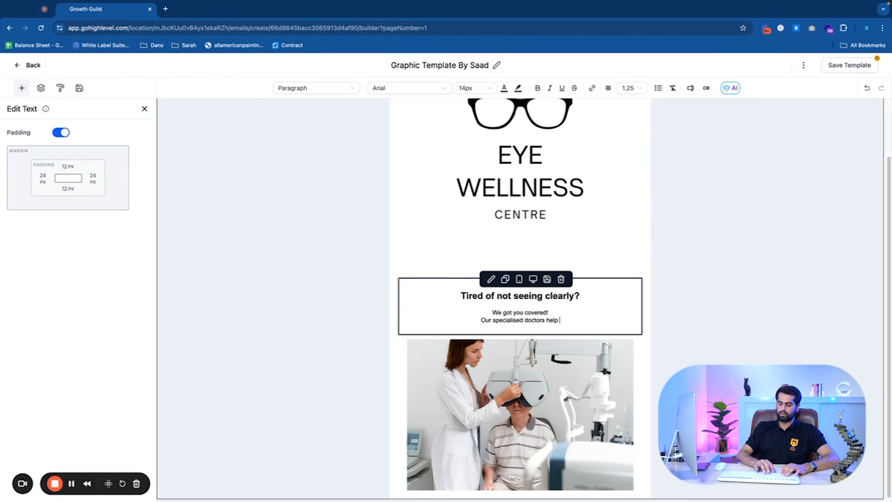
text(you attain )
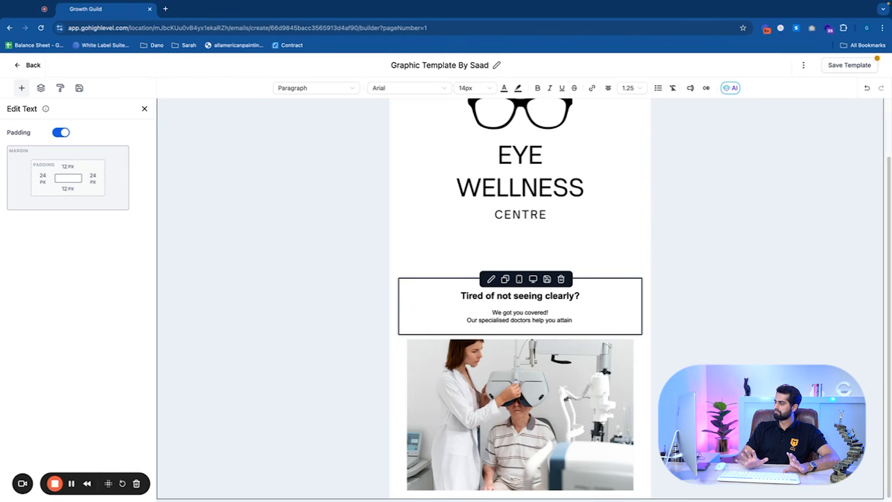
text(the )
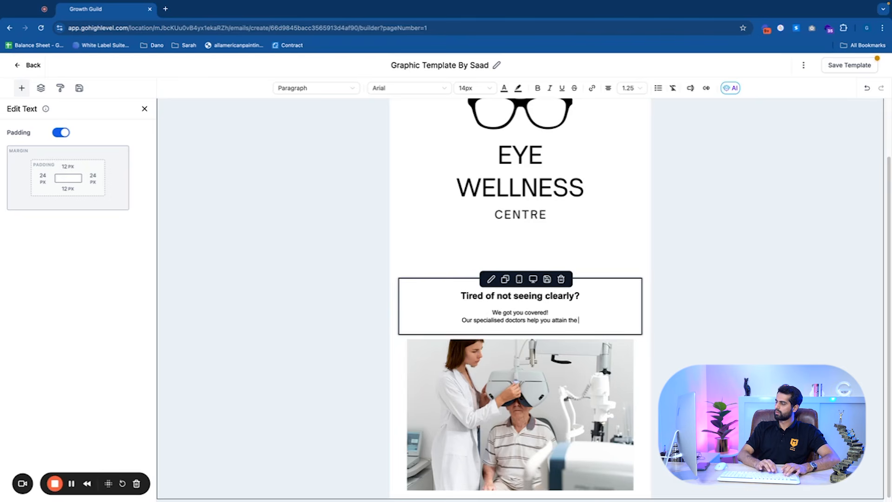
text(best glasses )
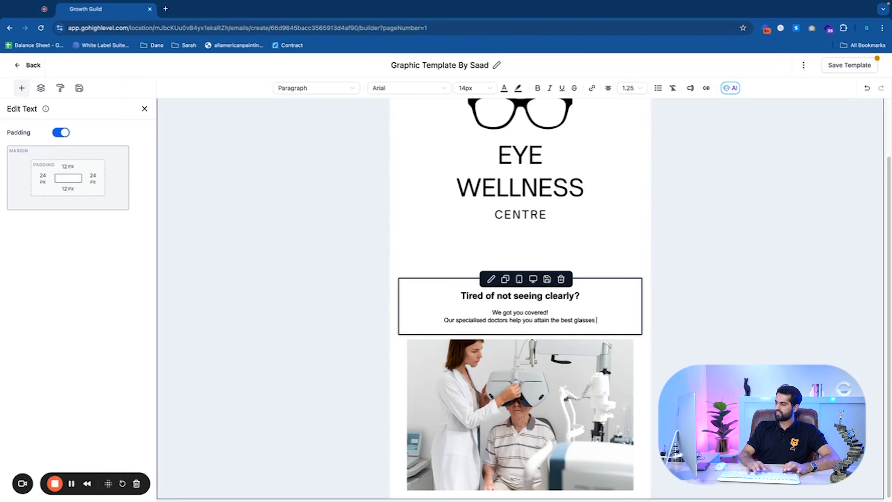
text(for you)
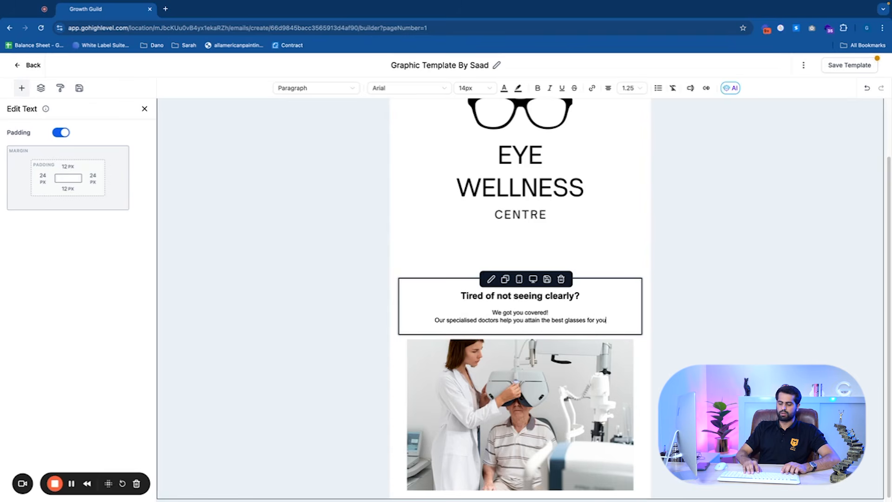
Replace "glasses for you" at the end of that line with "eye care!"
drag(610, 318, 566, 320)
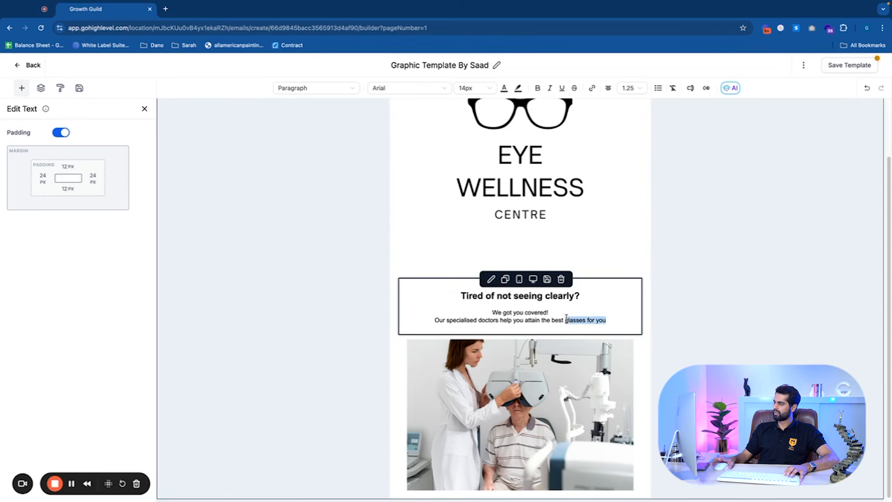
key(BackSpace)
text(eye cart)
key(BackSpace)
text(e!)
right_click(566, 320)
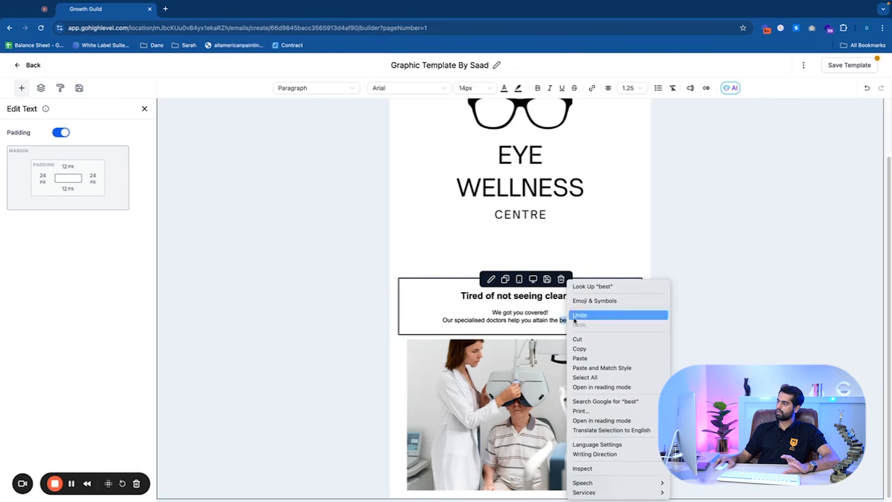
click(478, 398)
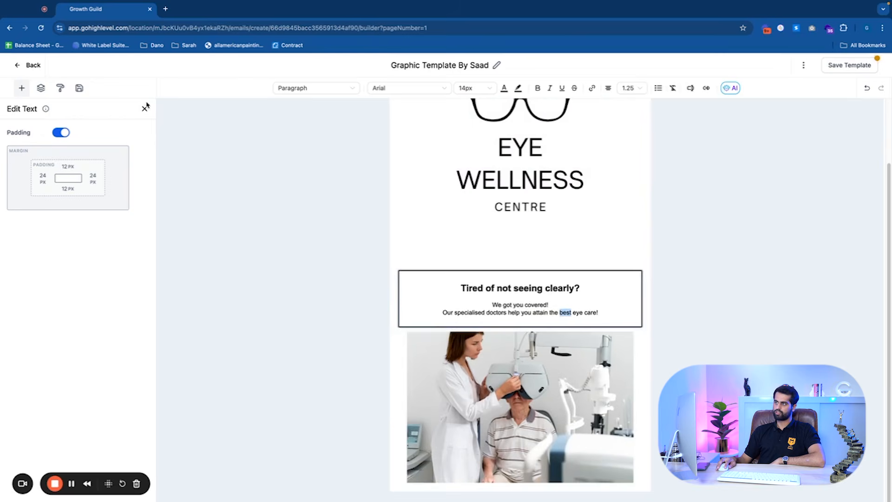
click(145, 108)
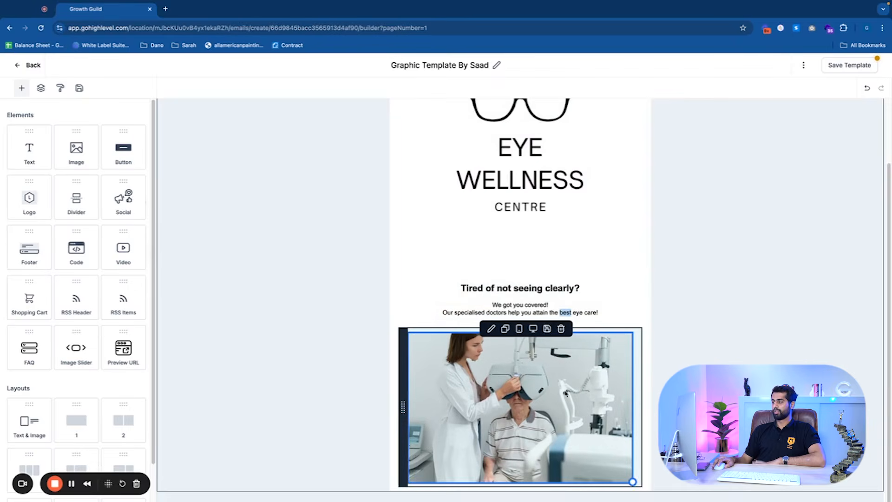
click(508, 258)
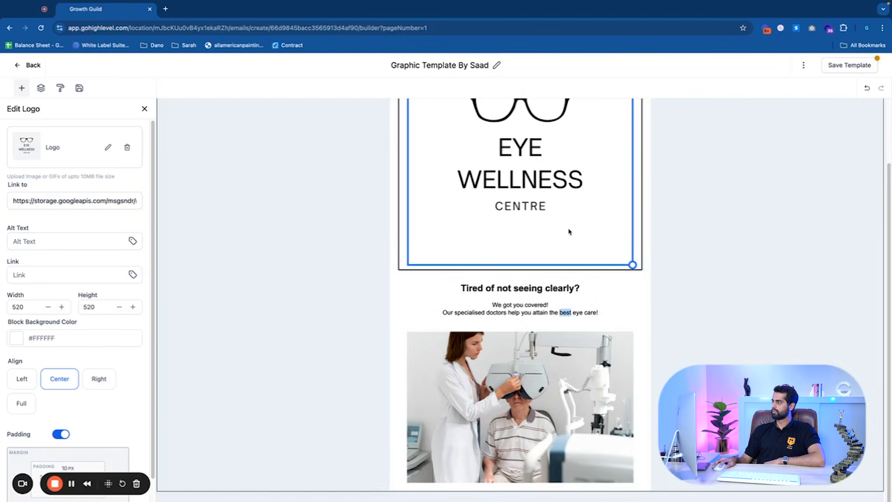
scroll(527, 233, up, 1)
scroll(527, 234, up, 1)
scroll(441, 372, down, 2)
click(140, 111)
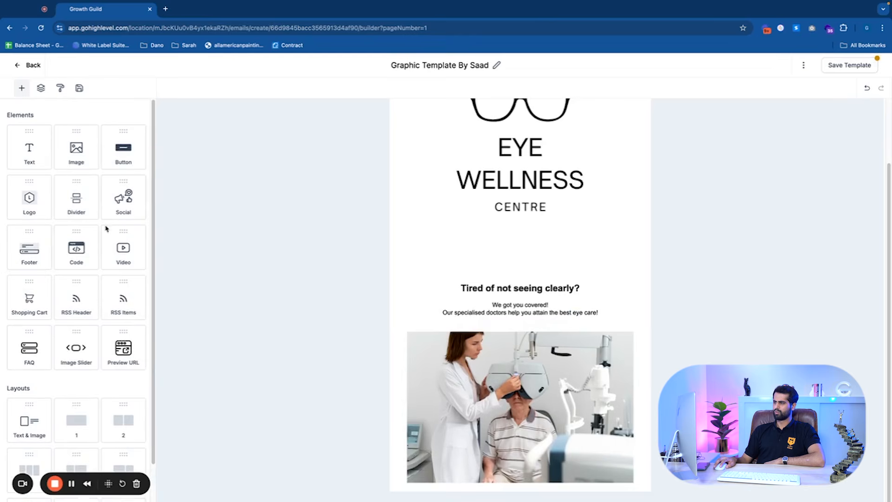
Add a text block below the eye-exam photo and delete its placeholder heading and text
drag(30, 148, 413, 473)
scroll(476, 441, down, 1)
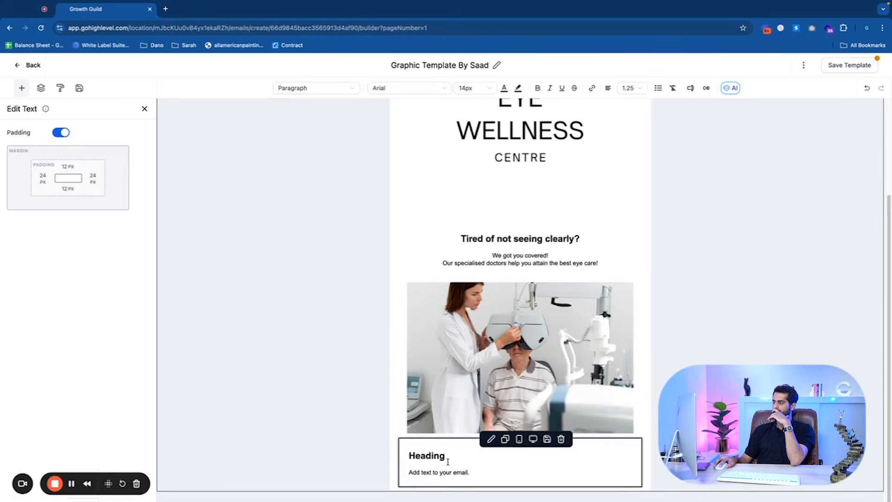
drag(481, 472, 395, 451)
key(BackSpace)
scroll(397, 447, up, 1)
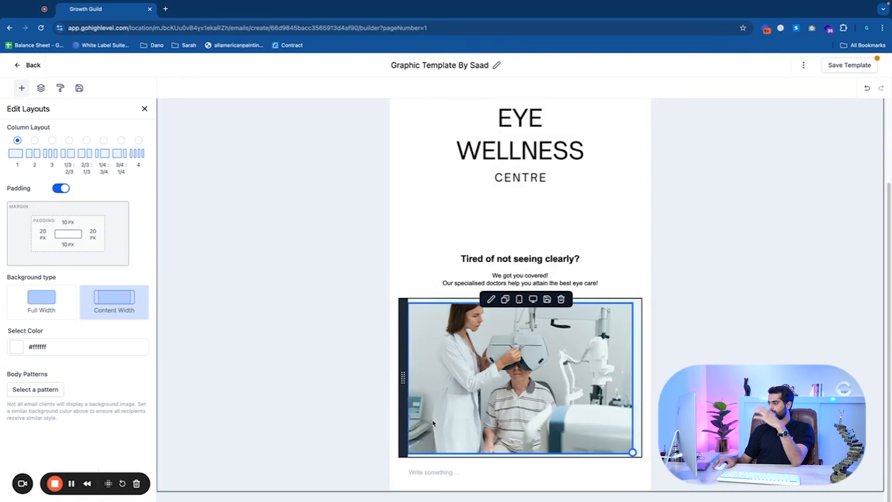
click(144, 108)
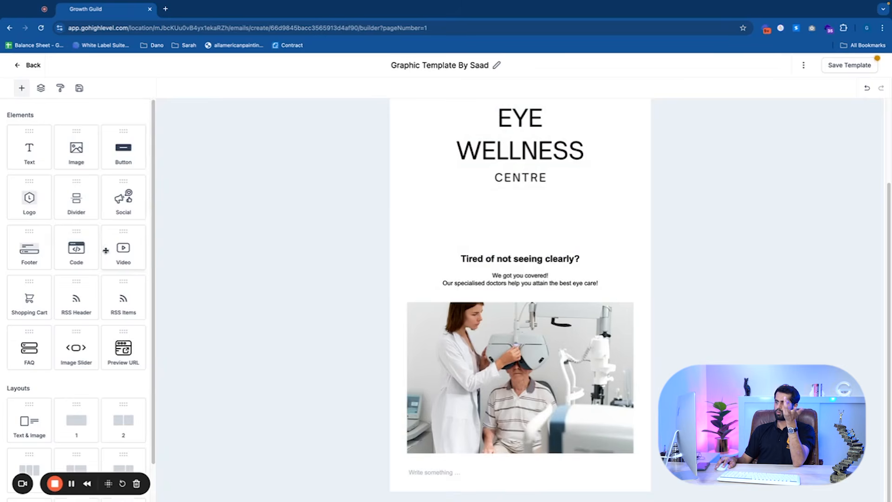
Add a video block below the empty text block and browse its thumbnail and video type options
drag(105, 250, 457, 483)
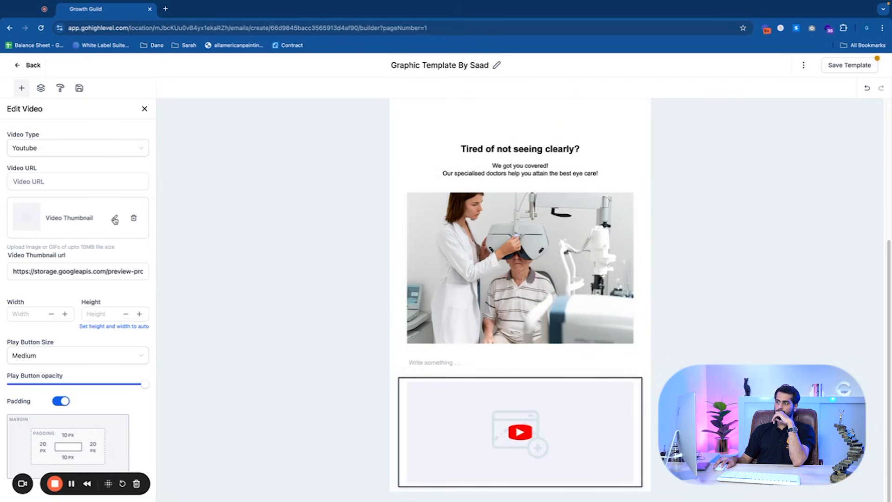
click(114, 219)
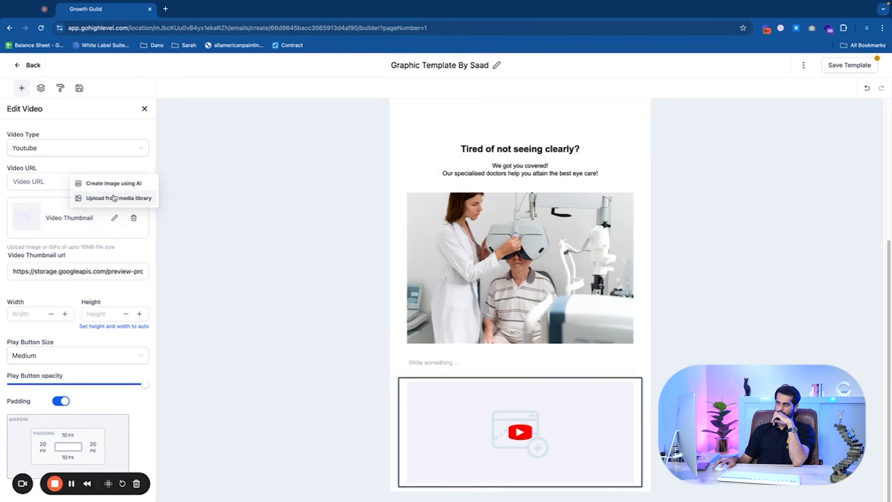
click(71, 145)
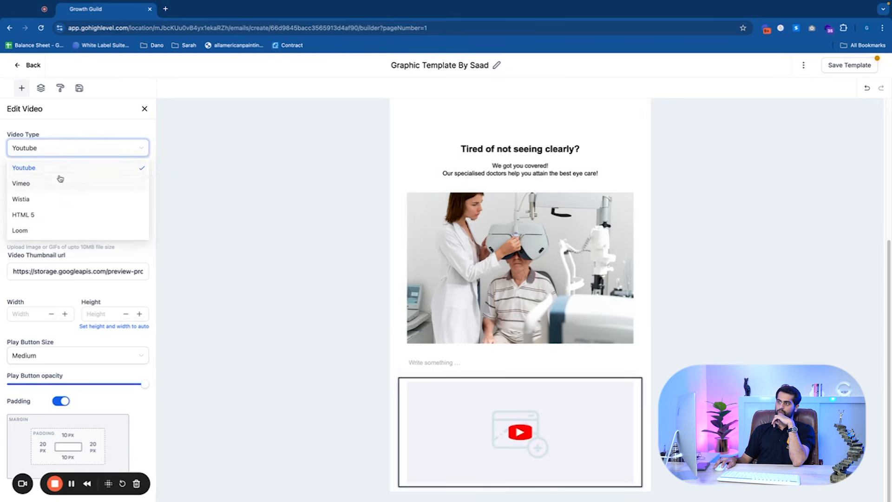
click(101, 126)
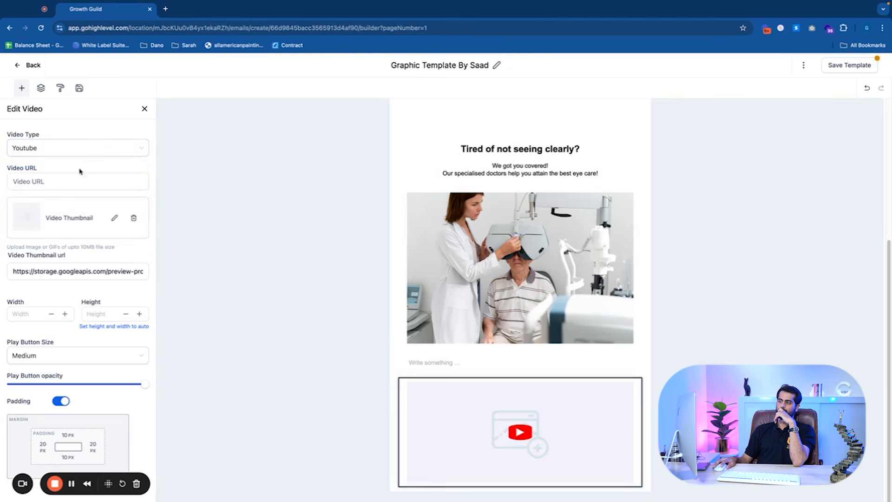
click(68, 183)
click(82, 148)
click(99, 130)
click(65, 176)
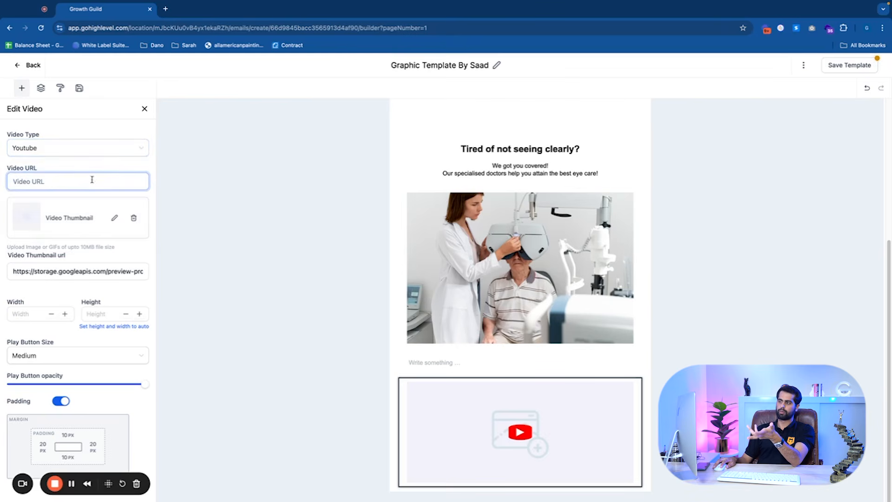
click(95, 150)
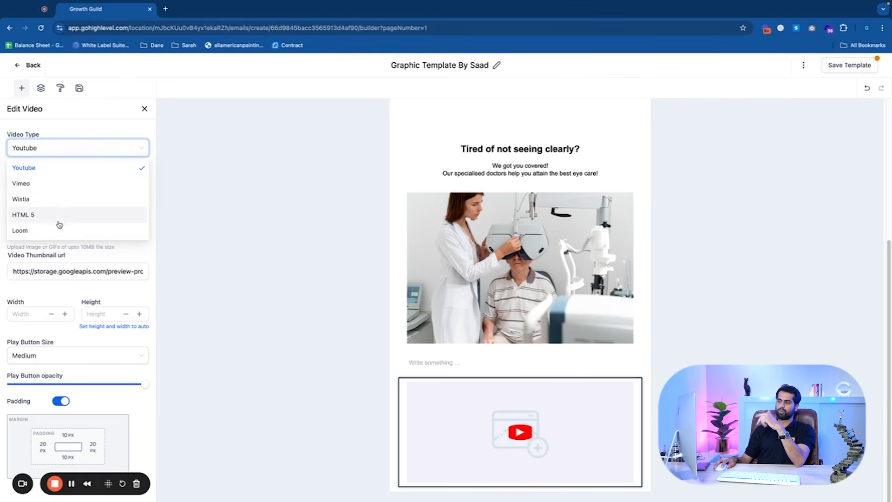
click(124, 124)
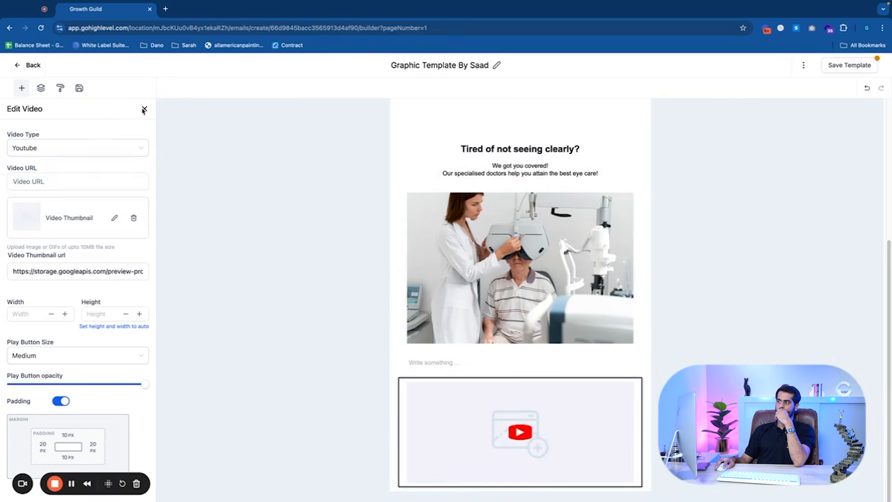
click(144, 110)
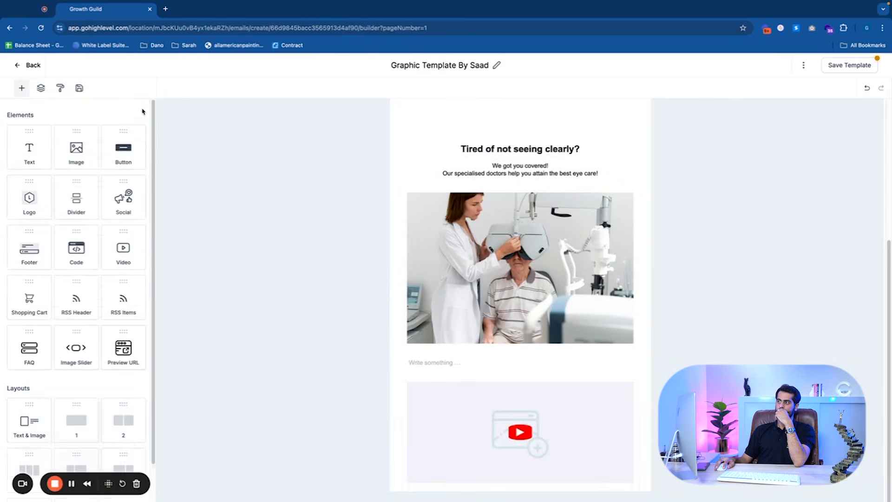
Add a social icons block below the video block
scroll(139, 213, down, 1)
scroll(463, 336, up, 3)
scroll(464, 336, down, 3)
scroll(83, 283, up, 1)
drag(123, 199, 467, 434)
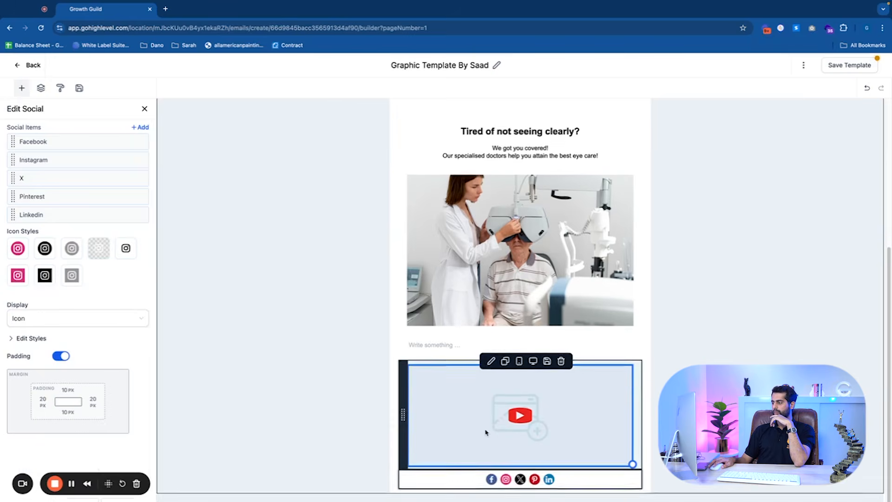
scroll(464, 452, up, 5)
scroll(465, 452, down, 5)
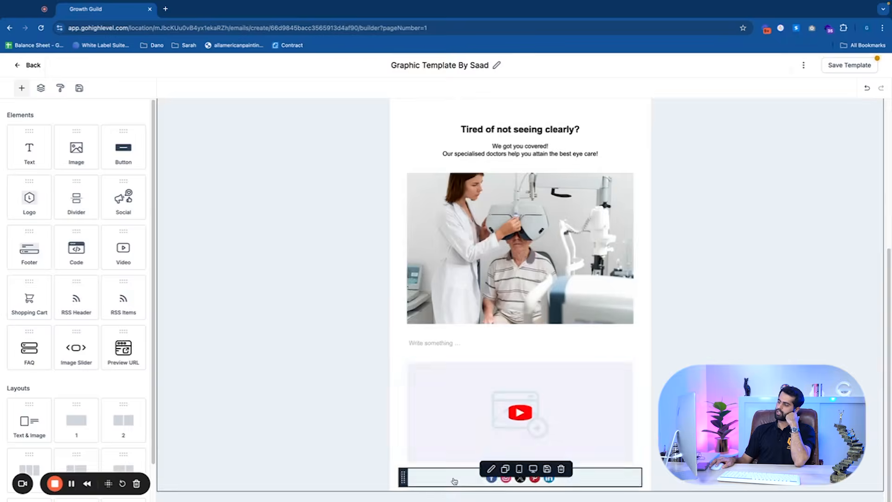
Examine the link settings of each social network icon in the social block
click(456, 477)
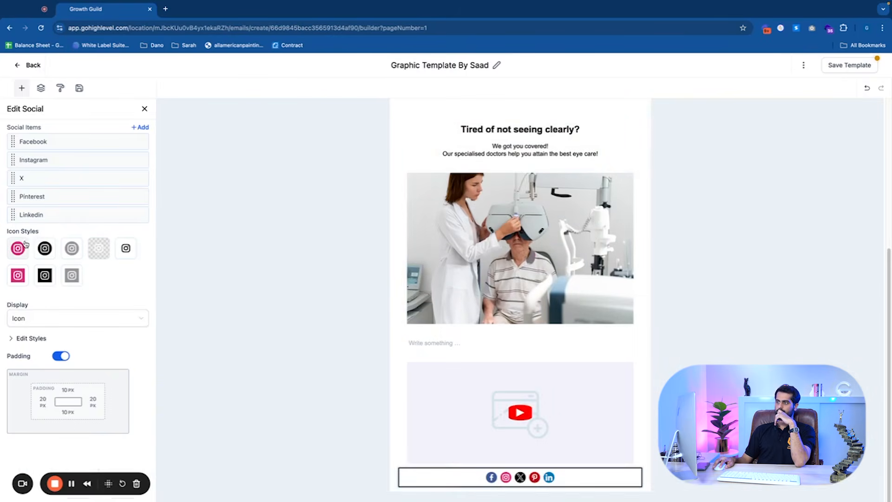
mouse_move(27, 141)
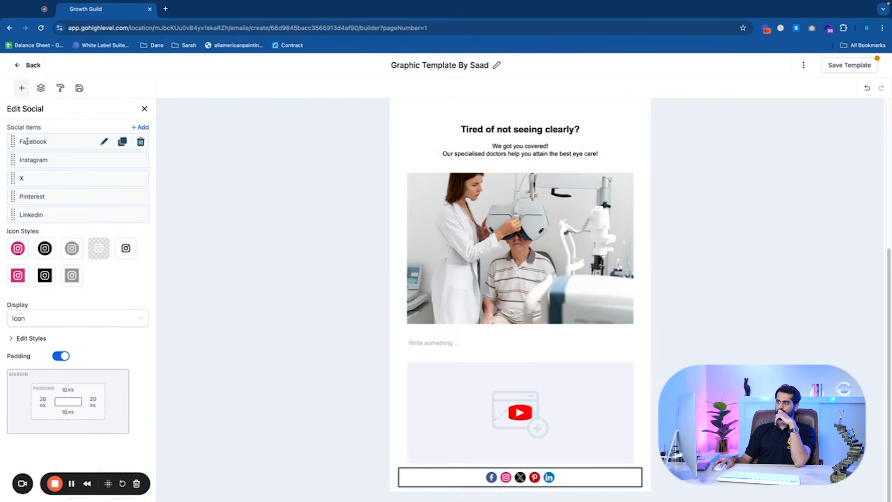
click(102, 143)
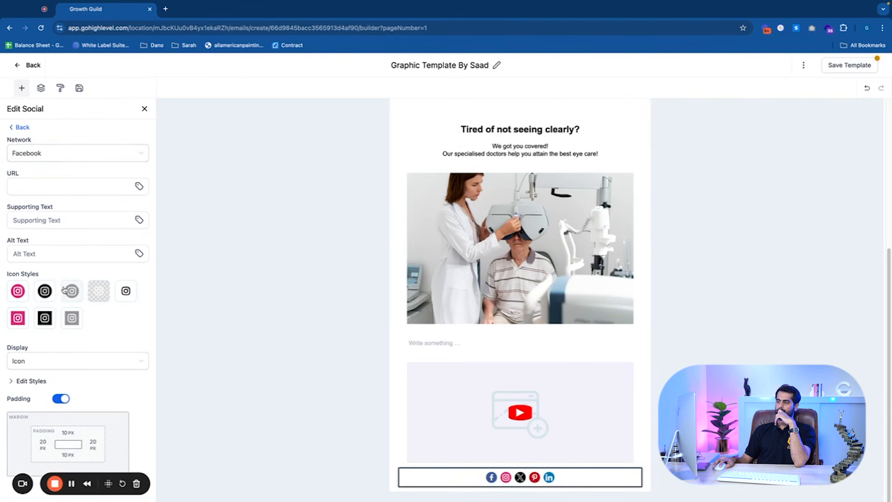
click(19, 126)
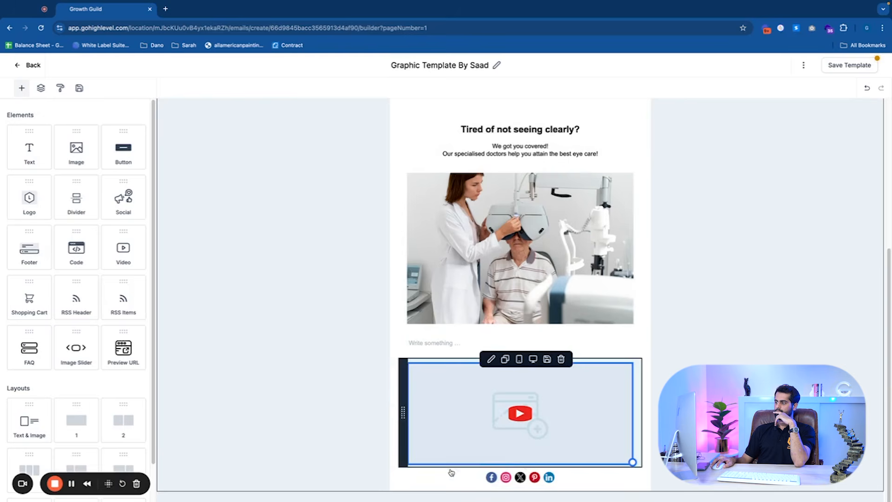
click(449, 478)
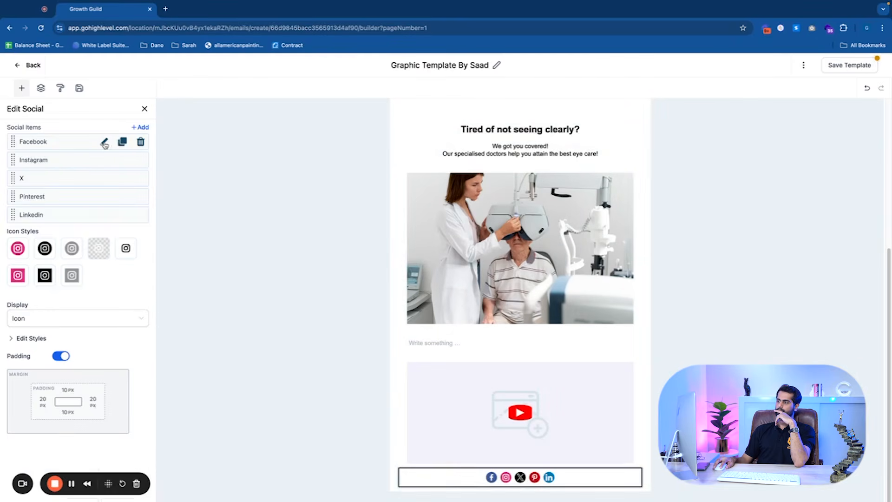
click(104, 144)
click(63, 185)
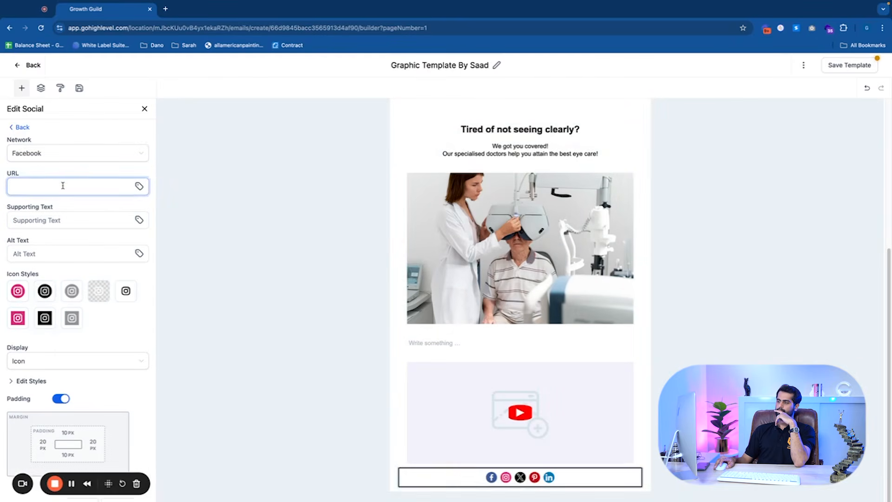
click(18, 127)
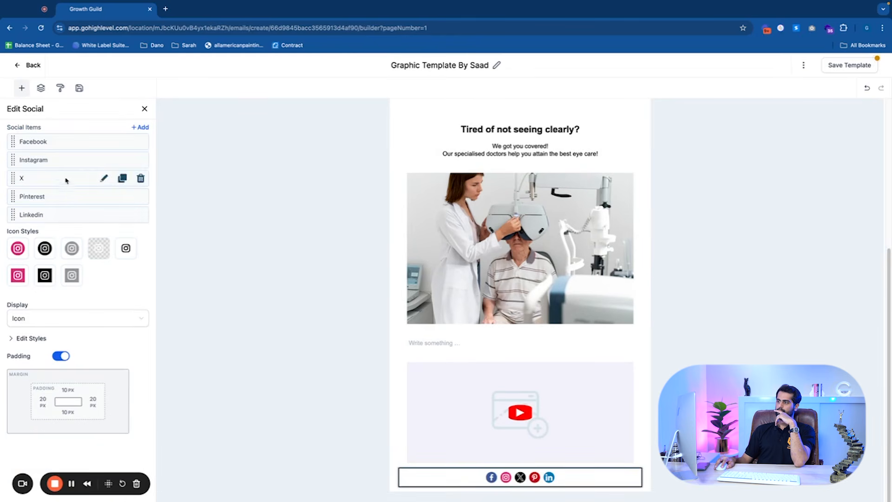
click(102, 161)
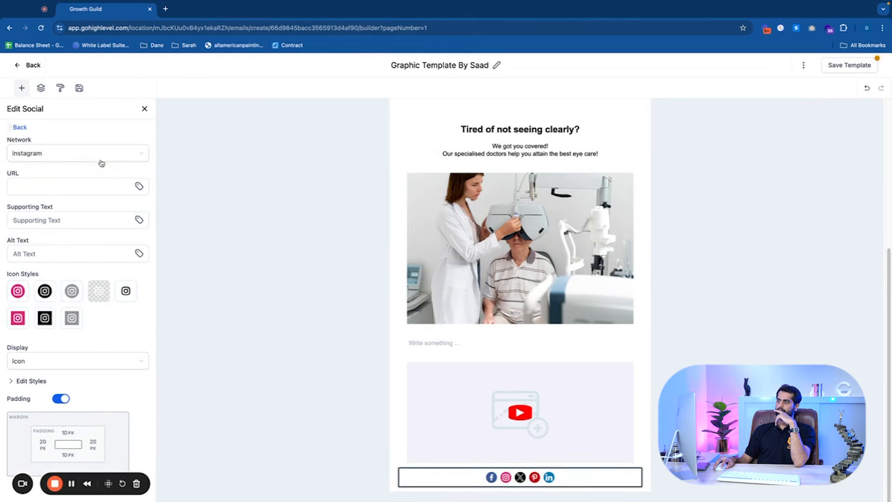
click(13, 126)
click(104, 178)
click(17, 127)
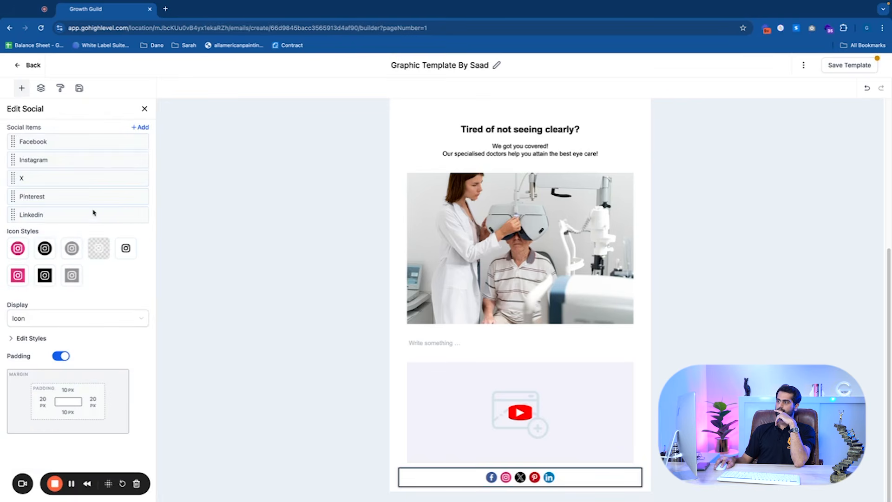
click(102, 196)
click(12, 126)
mouse_move(71, 214)
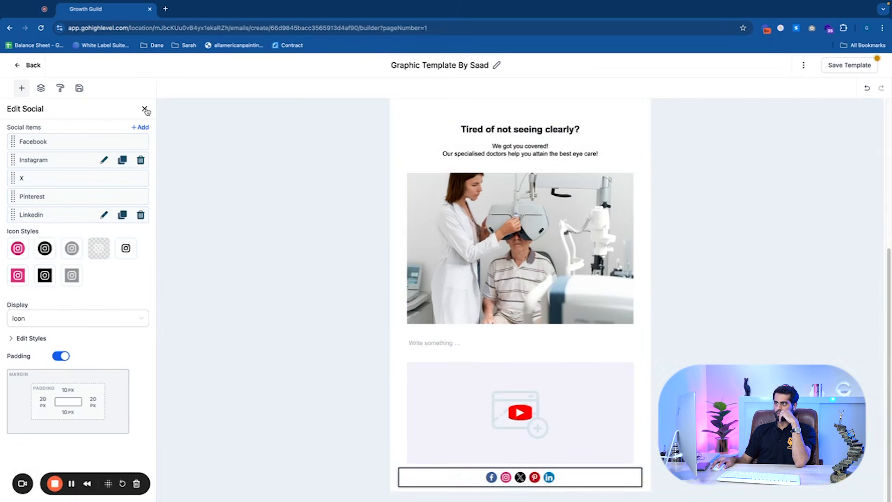
click(144, 109)
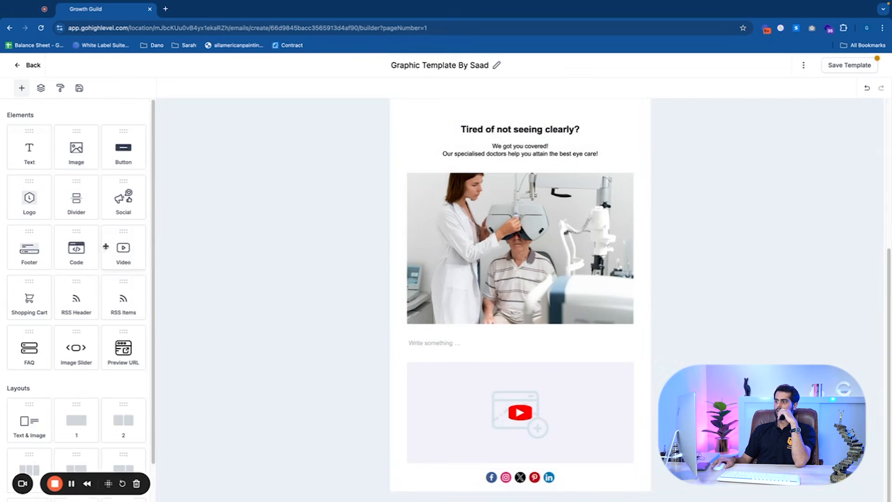
Add a button between the video and social icons labelled "Book a Call Here!" with a URL action
scroll(110, 231, down, 1)
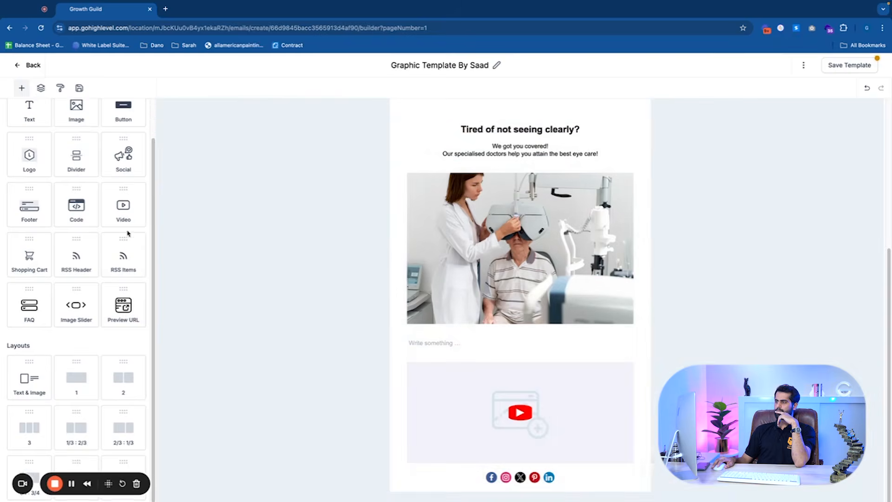
scroll(144, 235, up, 1)
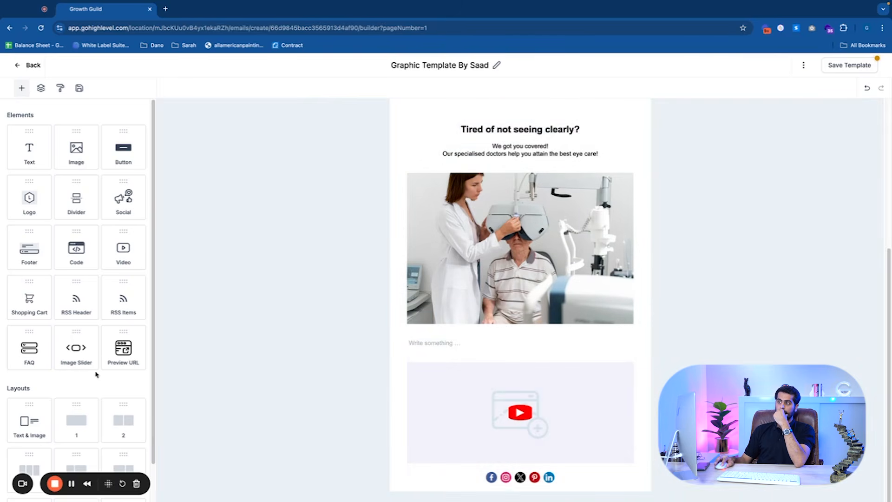
drag(124, 163, 499, 479)
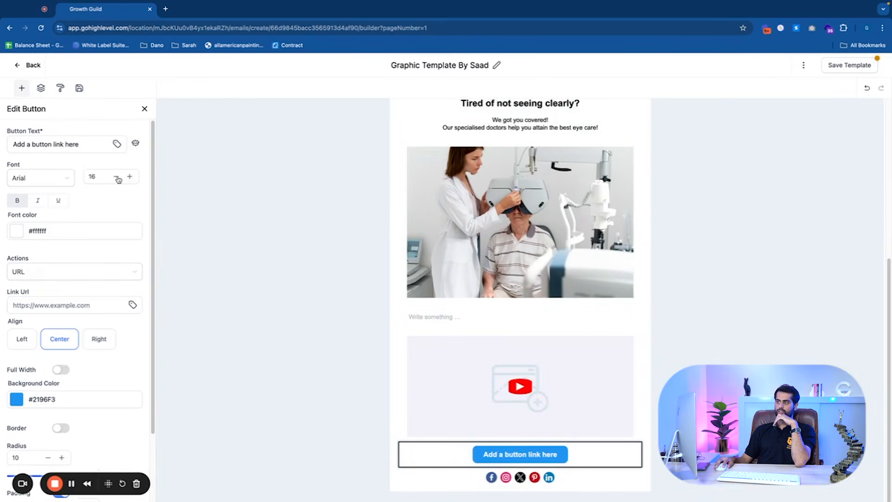
click(104, 144)
drag(104, 144, 1, 148)
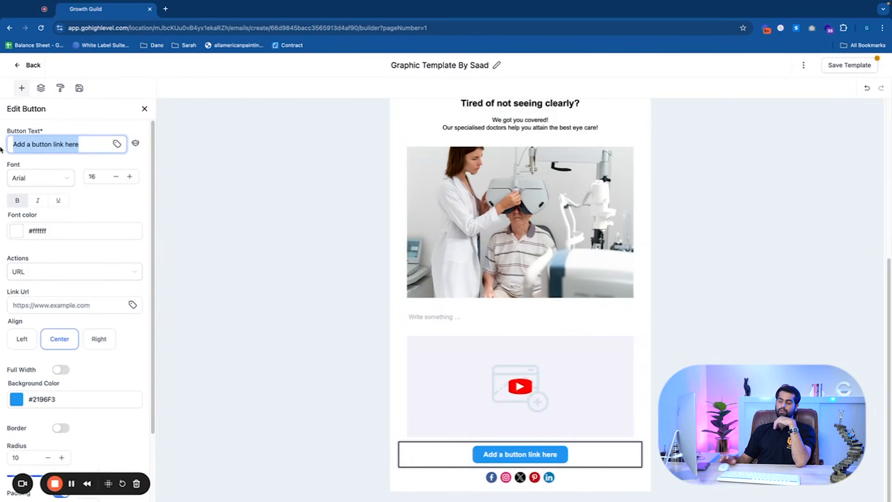
text(Book a Ca)
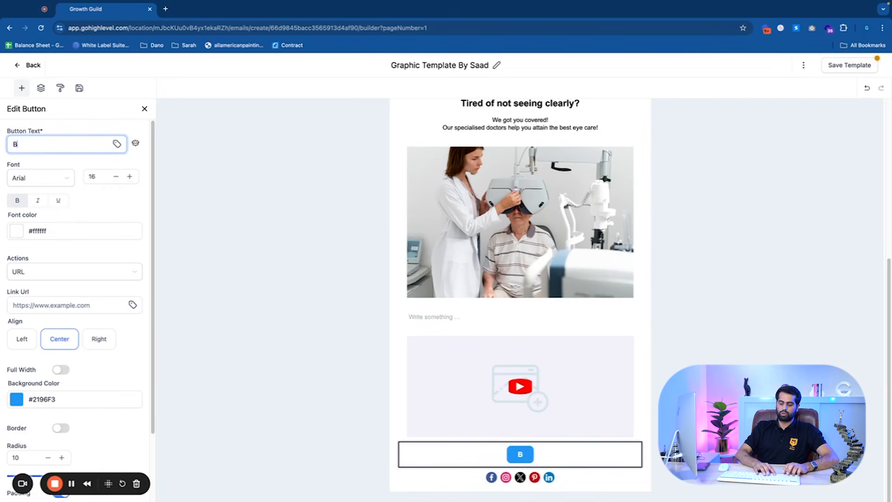
text(ll Here!)
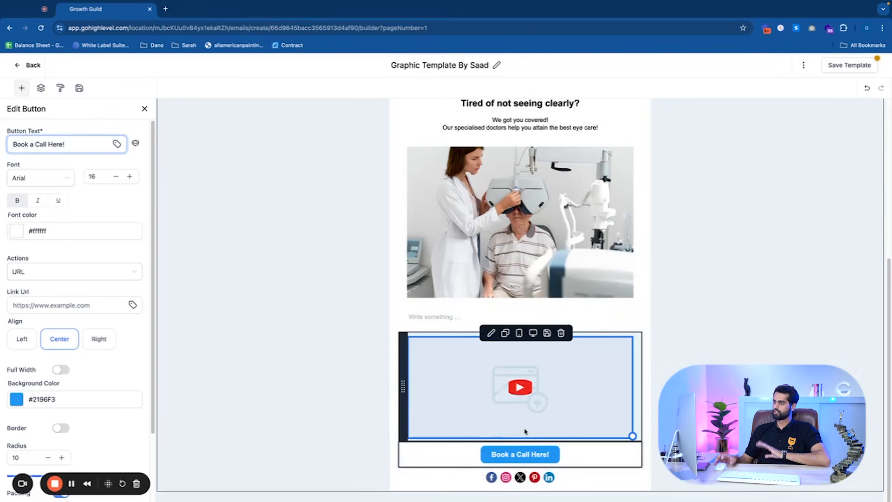
click(53, 273)
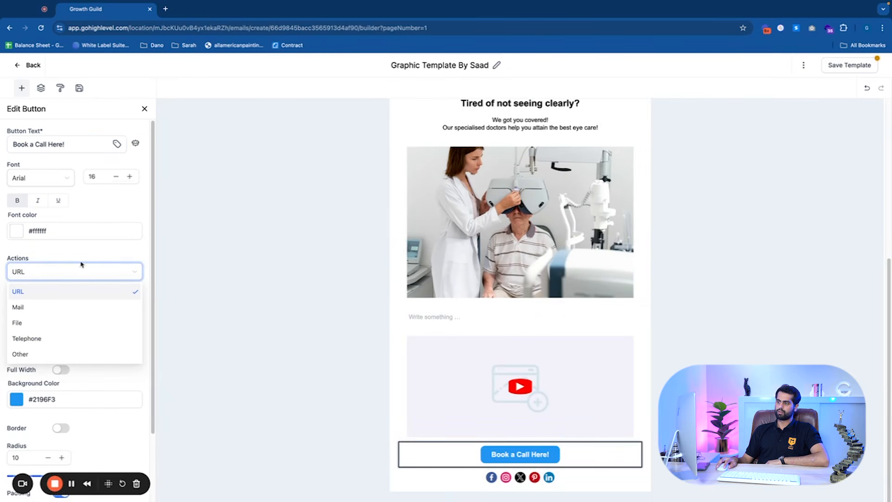
click(74, 291)
click(71, 305)
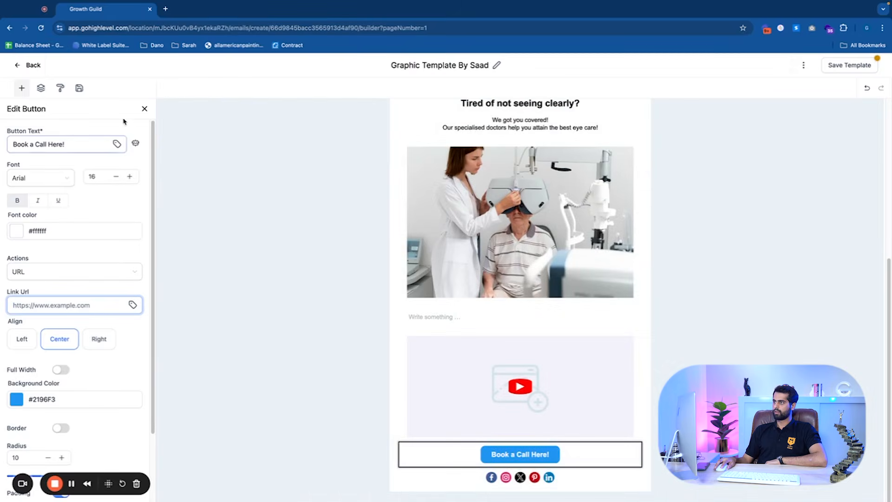
click(145, 108)
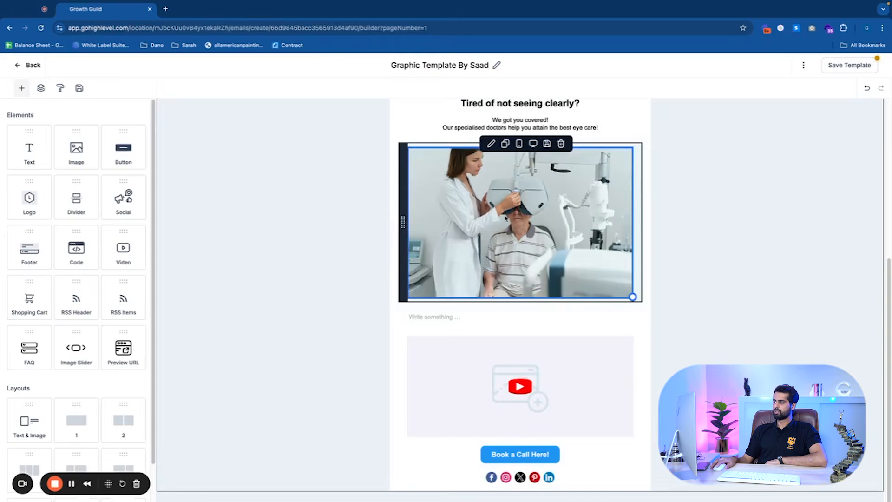
Save the email template
scroll(451, 199, up, 4)
click(452, 198)
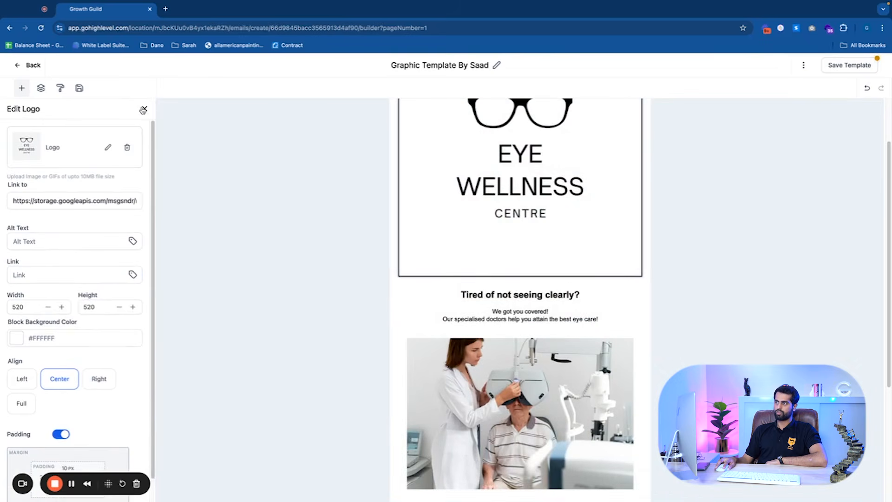
click(143, 109)
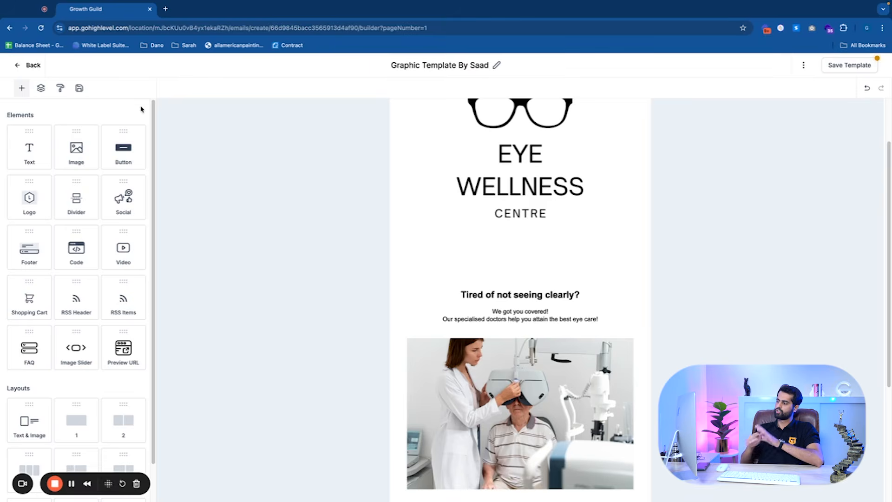
scroll(460, 288, down, 4)
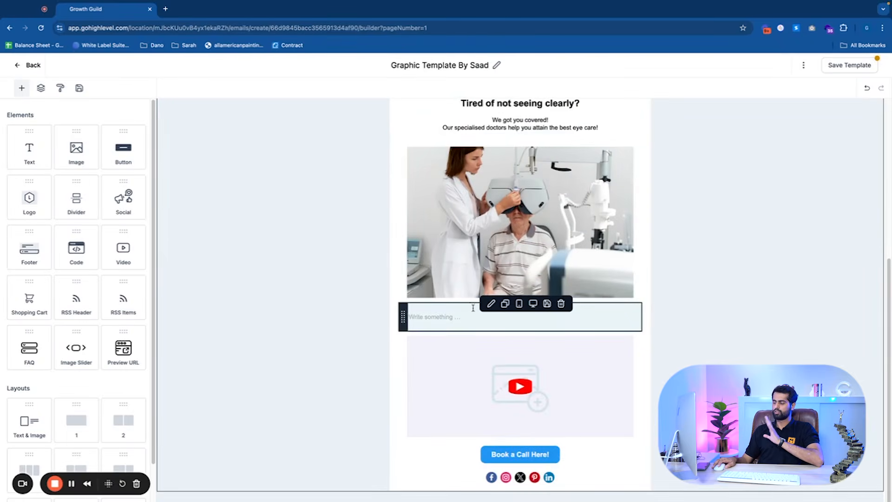
scroll(241, 332, up, 2)
scroll(440, 285, up, 4)
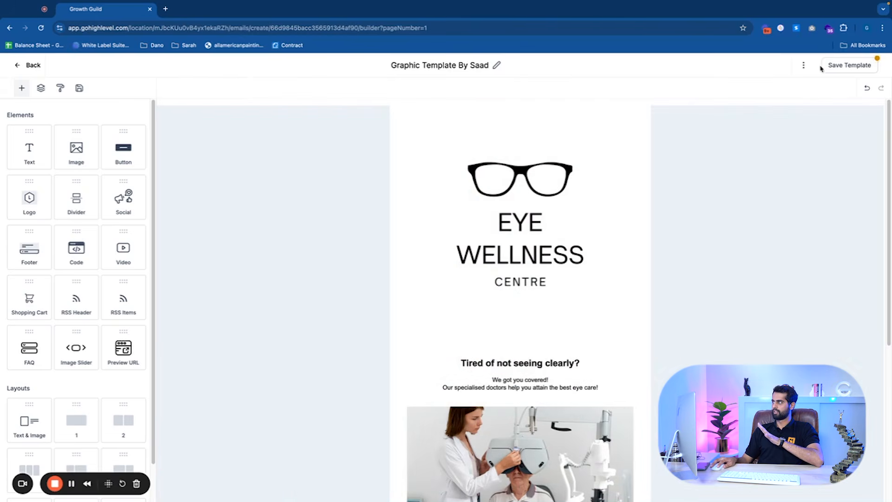
click(837, 67)
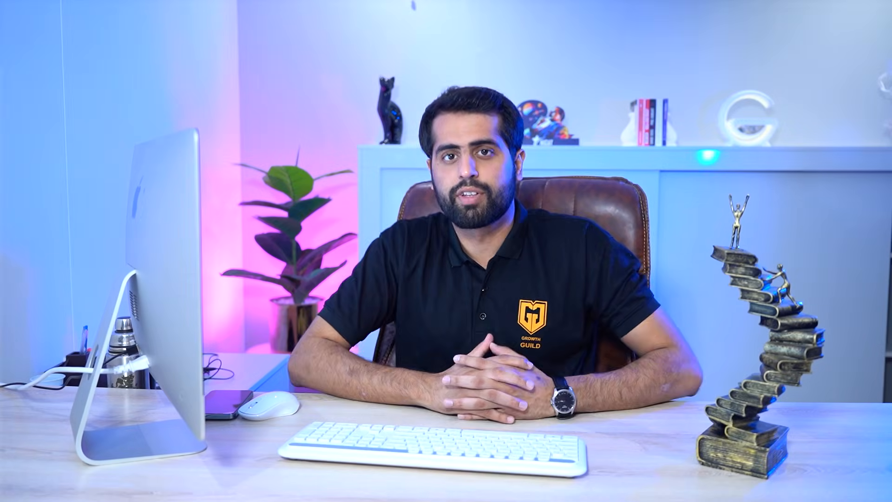